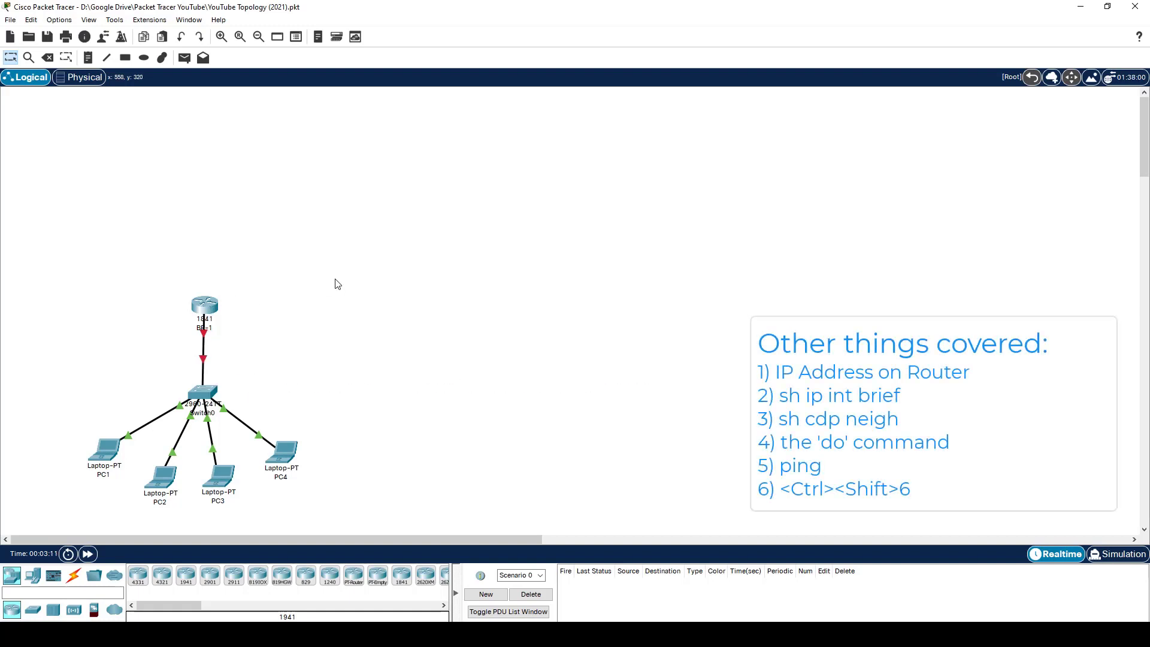
# Open the Command Prompt on the PC1 laptop's Desktop.
pyautogui.moveTo(106, 455)
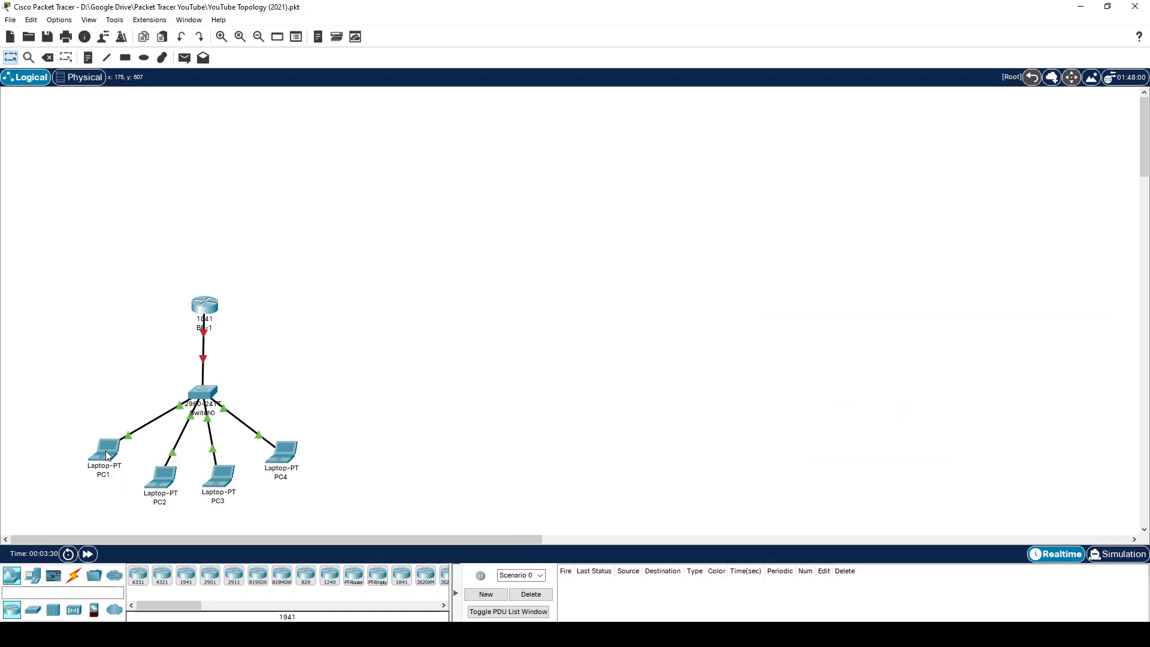
pyautogui.moveTo(164, 475)
pyautogui.moveTo(226, 478)
pyautogui.click(107, 453)
pyautogui.click(471, 135)
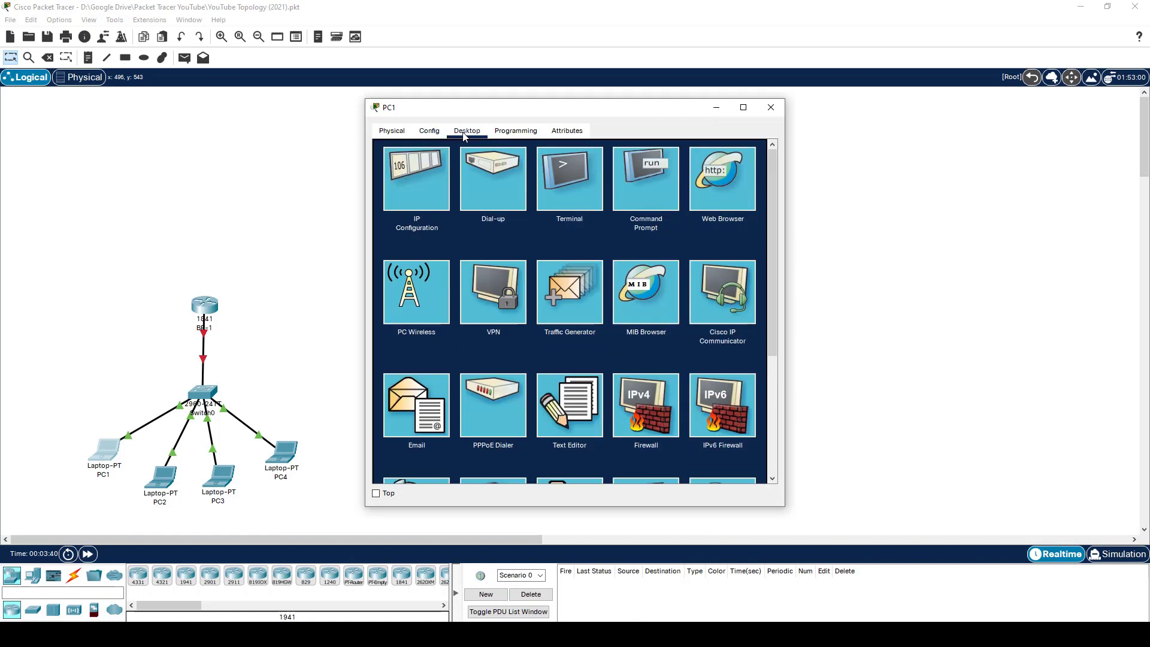
pyautogui.click(653, 177)
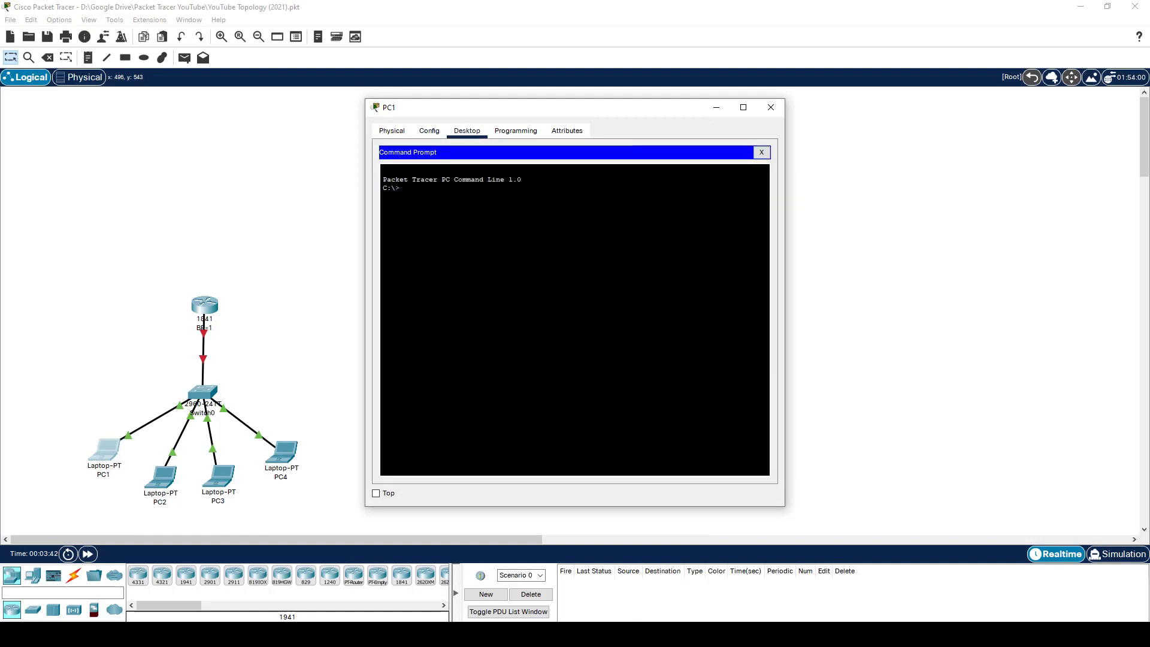
# Ping 10.1.1.10 and then 10.1.1.20 from PC1.
pyautogui.write('ping 10.1.1.10')
pyautogui.press('Return')
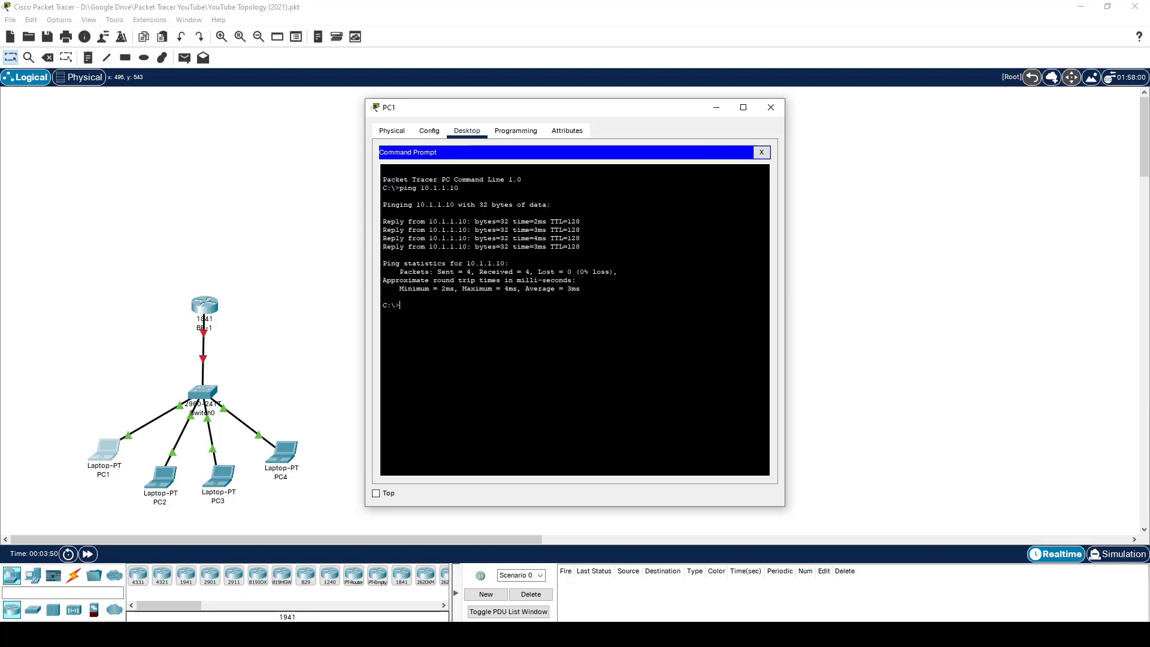
pyautogui.press('Up')
pyautogui.press('BackSpace')
pyautogui.press('BackSpace')
pyautogui.write('20')
pyautogui.press('Return')
pyautogui.hotkey('ctrl', 'c')
# Ping 10.1.1.30 and 10.1.1.40 from PC1, stopping each with Ctrl+C.
pyautogui.press('Up')
pyautogui.press('BackSpace')
pyautogui.press('BackSpace')
pyautogui.write('30')
pyautogui.press('Return')
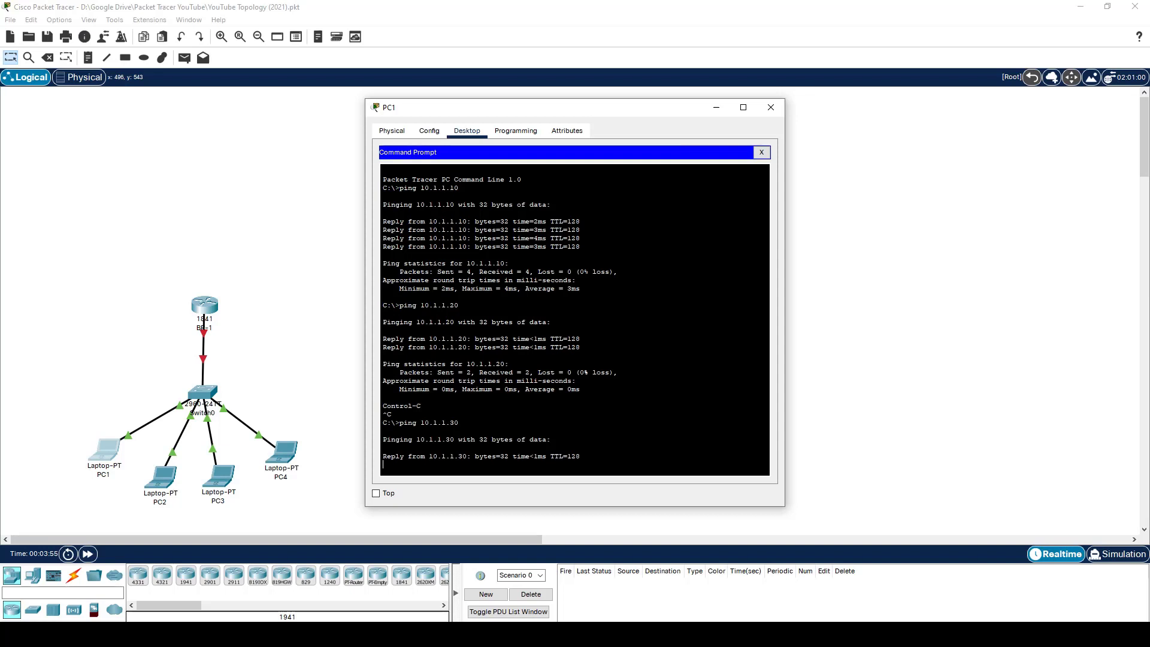
pyautogui.hotkey('ctrl', 'c')
pyautogui.press('Up')
pyautogui.press('BackSpace')
pyautogui.press('BackSpace')
pyautogui.write('40')
pyautogui.press('Return')
pyautogui.hotkey('ctrl', 'c')
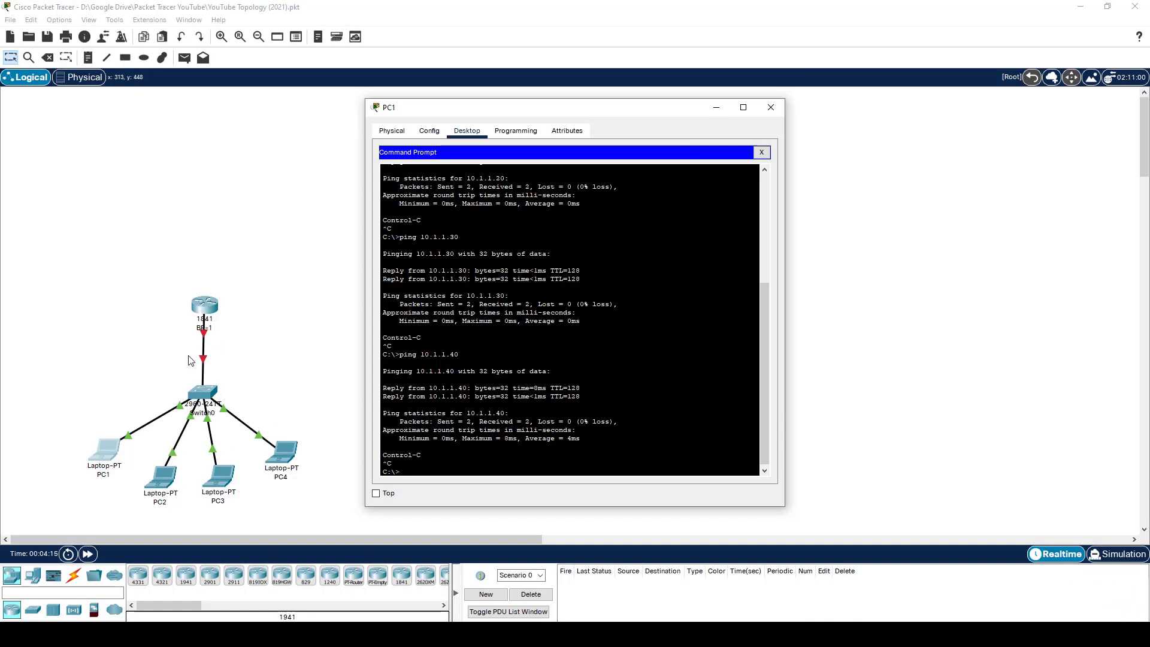
# Close PC1 and open router BR-1's CLI with a fresh prompt.
pyautogui.click(771, 108)
pyautogui.doubleClick(205, 307)
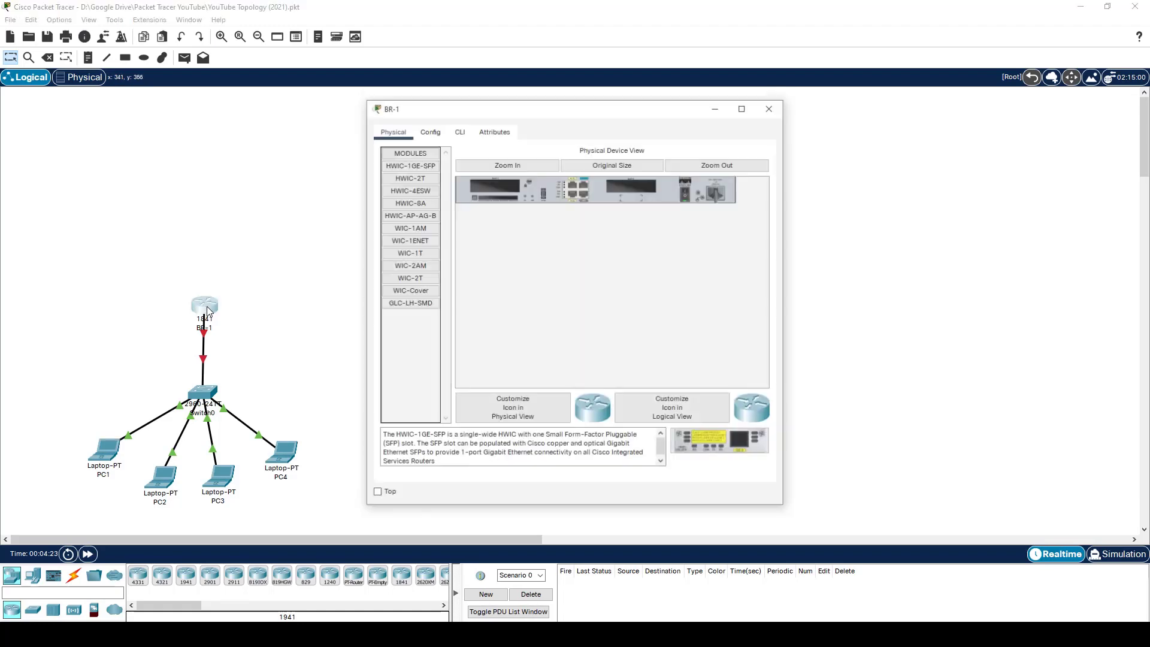
pyautogui.click(459, 131)
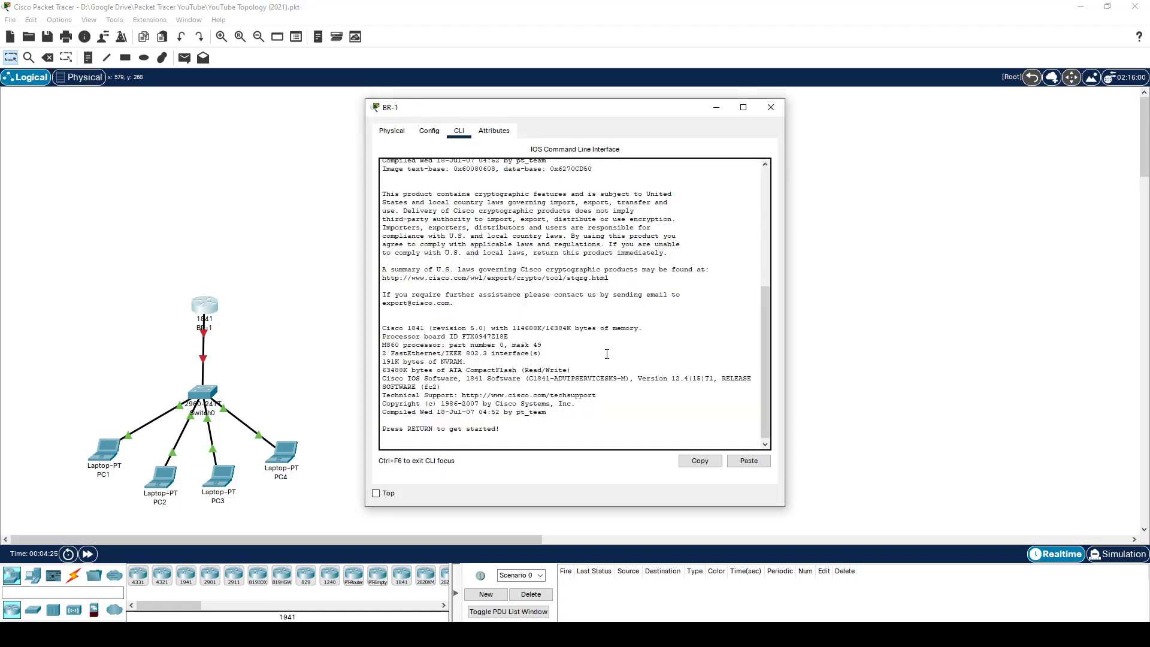
pyautogui.press('Return')
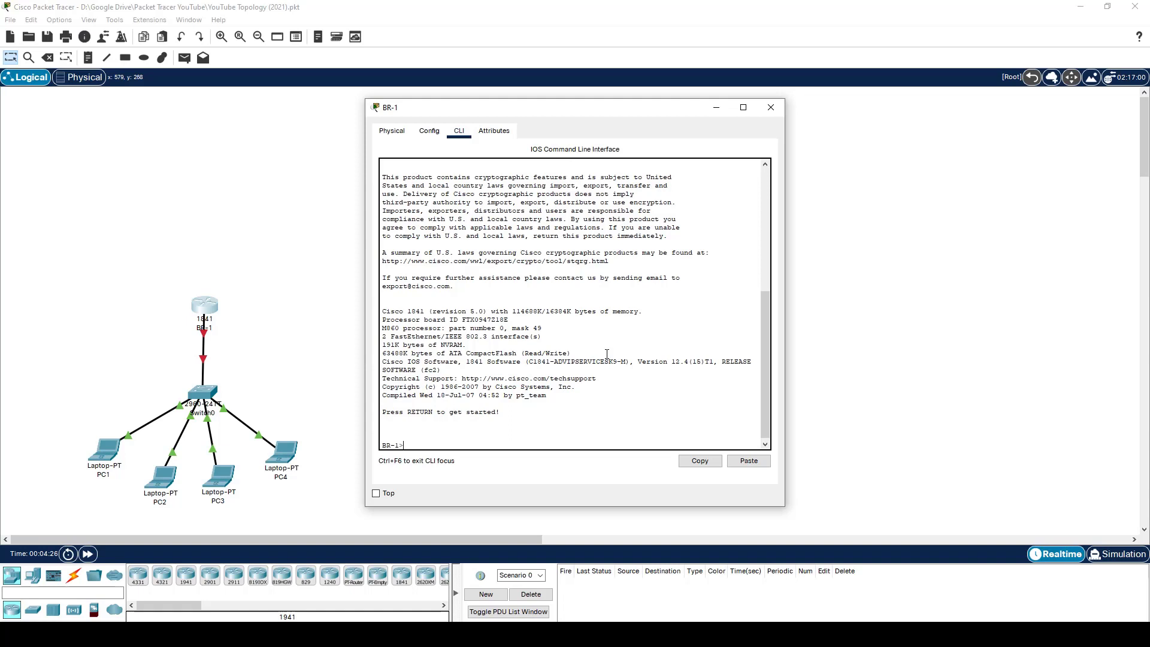
pyautogui.press('Return')
pyautogui.press('Return')
pyautogui.press('Return')
pyautogui.press('Return')
pyautogui.press('Return')
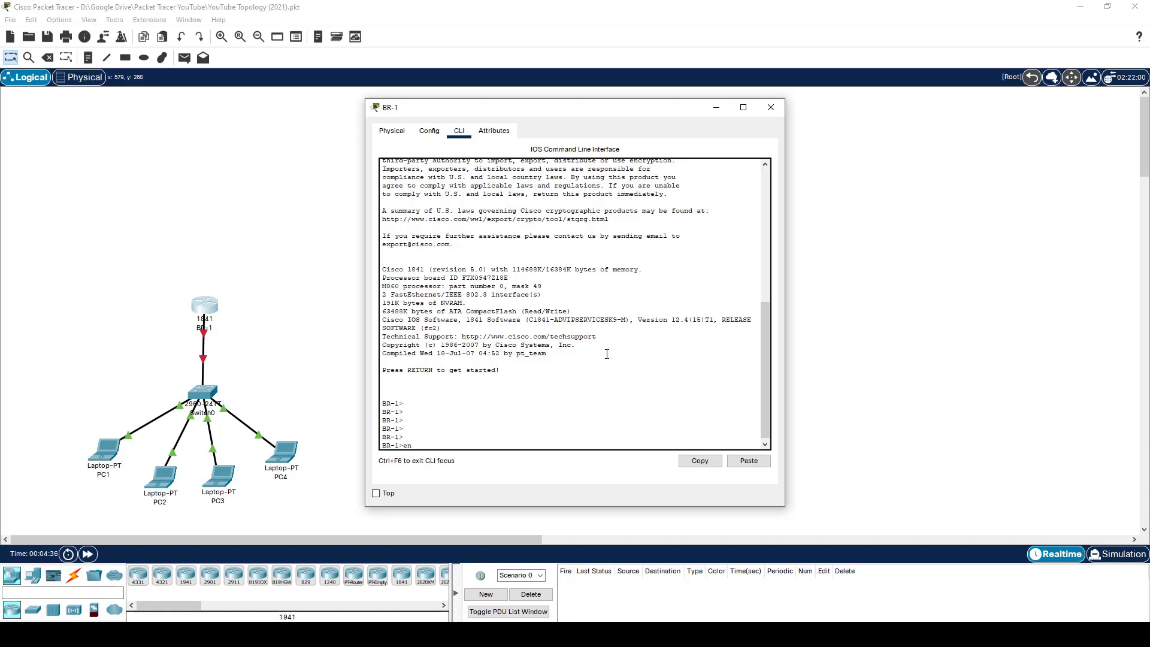
# Enter privileged mode and then global configuration mode (conf t) on BR-1.
pyautogui.press('Return')
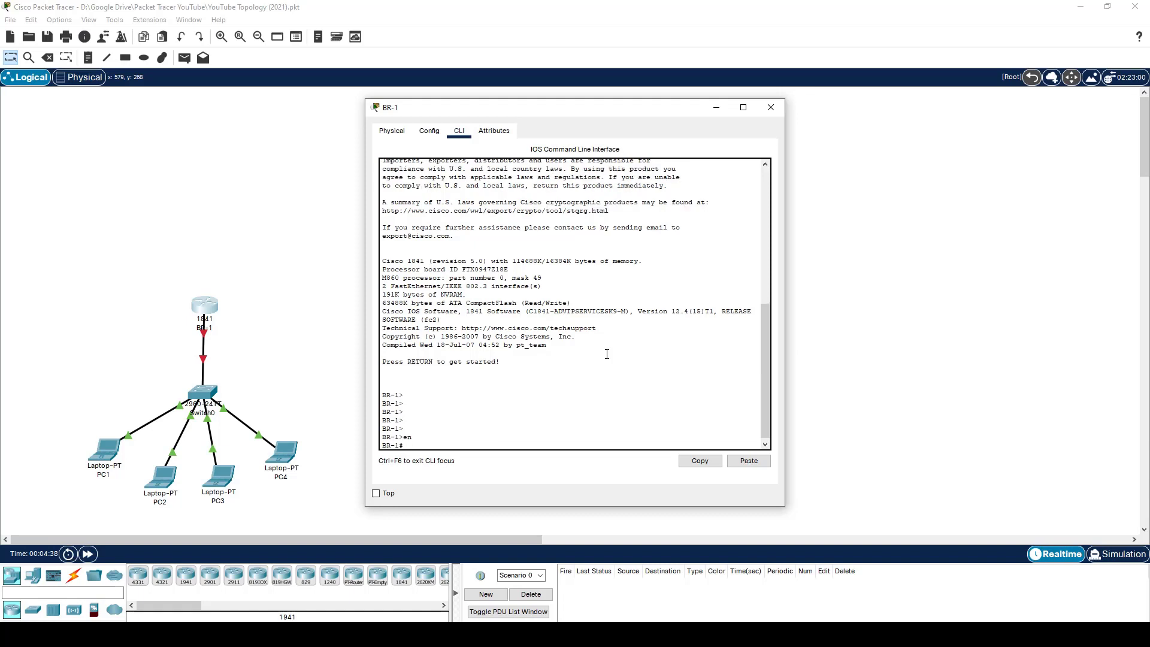
pyautogui.press('Return')
pyautogui.press('Return')
pyautogui.press('Return')
pyautogui.press('Return')
pyautogui.press('Return')
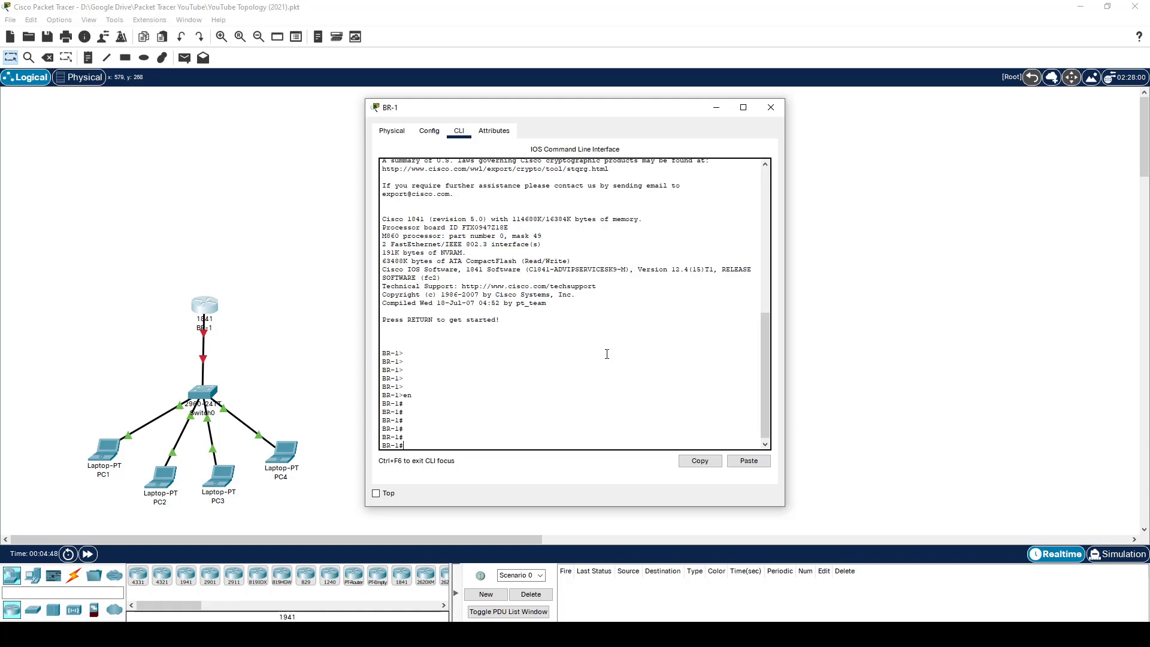
pyautogui.write('conf t')
pyautogui.press('Return')
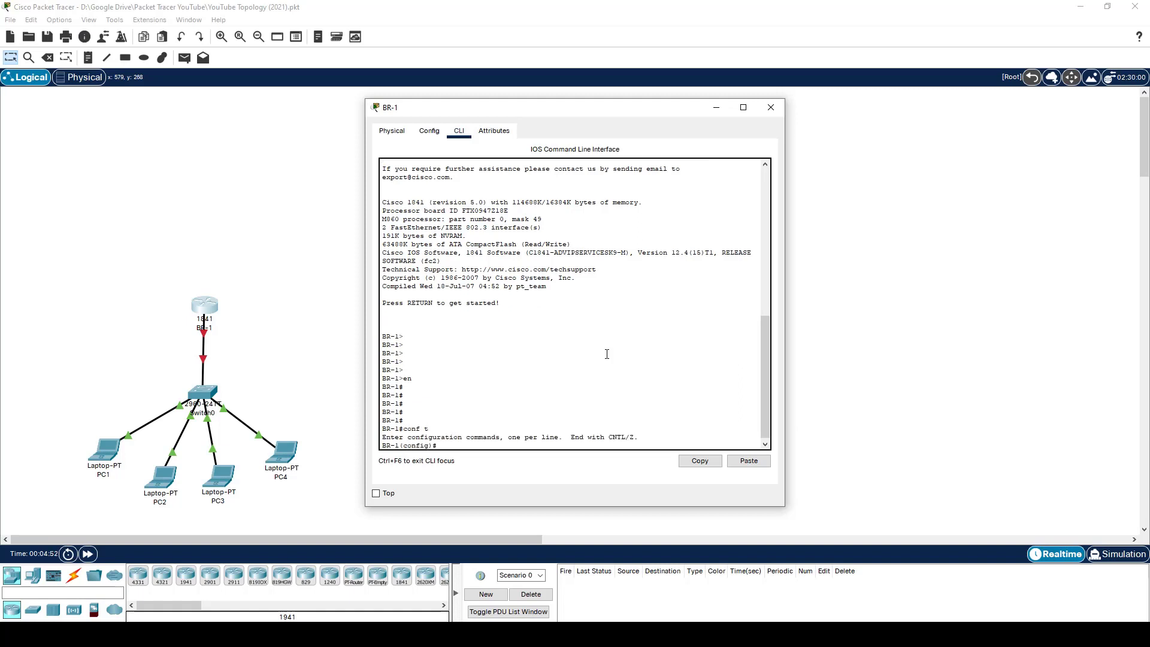
pyautogui.press('Return')
pyautogui.press('Return')
pyautogui.press('Return')
pyautogui.press('Return')
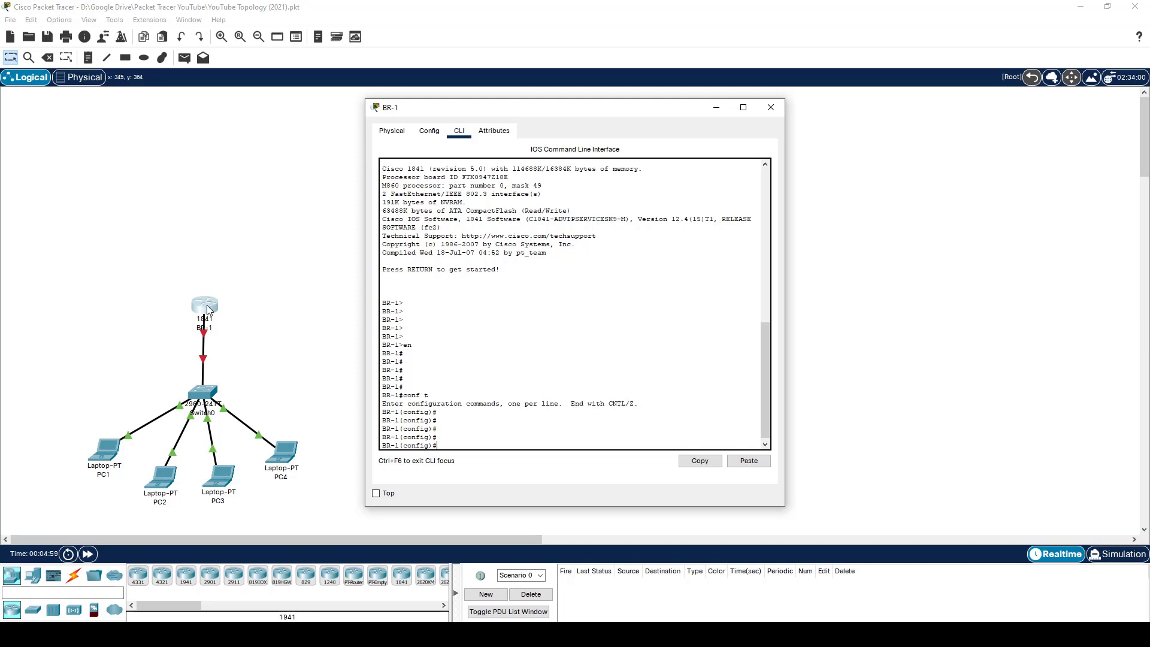
# Look over BR-1's Physical and Config views, then return to the CLI.
pyautogui.click(386, 136)
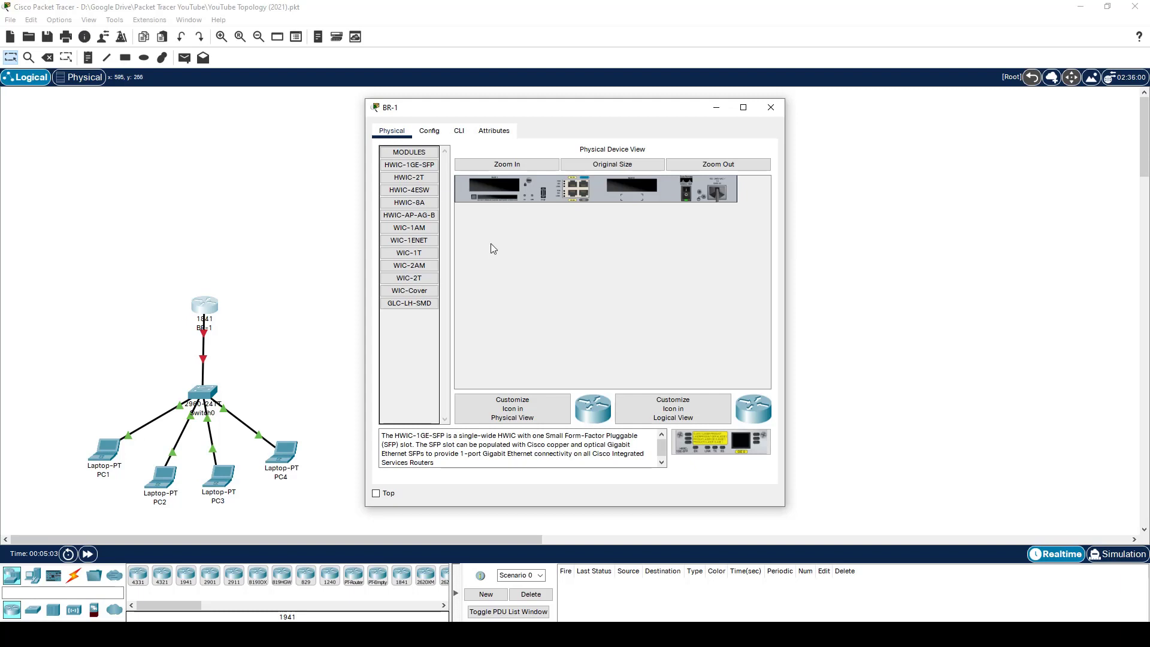
pyautogui.click(432, 131)
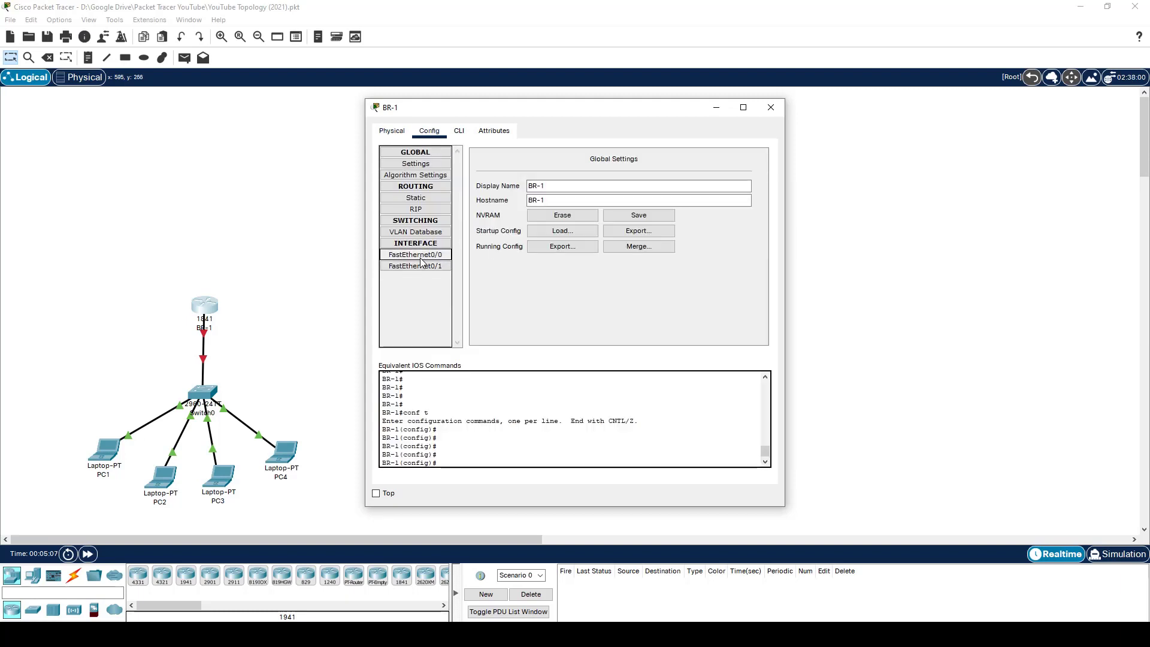
pyautogui.click(460, 131)
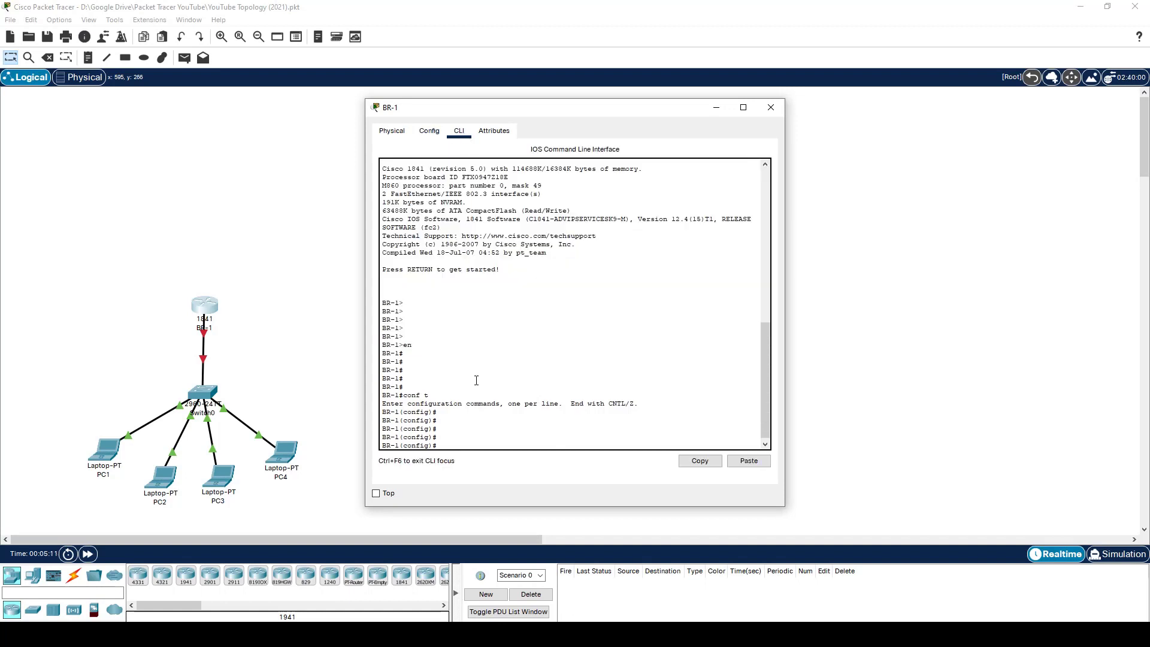
# Exit configuration mode and enter 'sh ip int brief' at the BR-1 prompt.
pyautogui.press('Return')
pyautogui.press('Return')
pyautogui.press('Return')
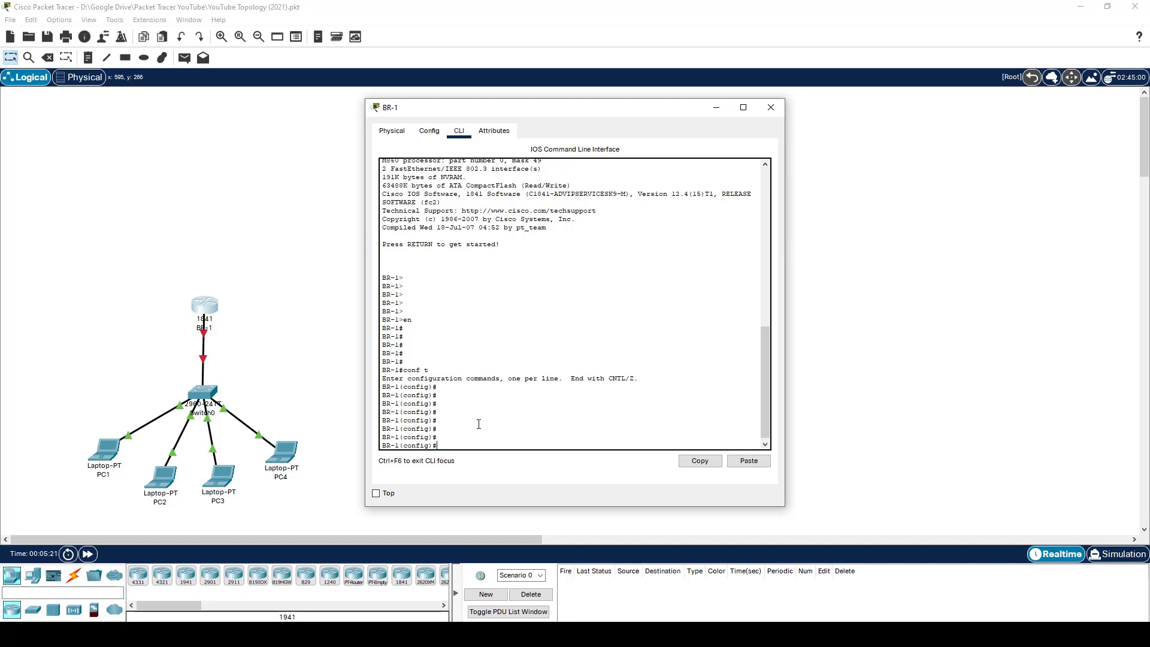
pyautogui.write('exit')
pyautogui.press('Return')
pyautogui.press('Return')
pyautogui.press('Return')
pyautogui.press('Return')
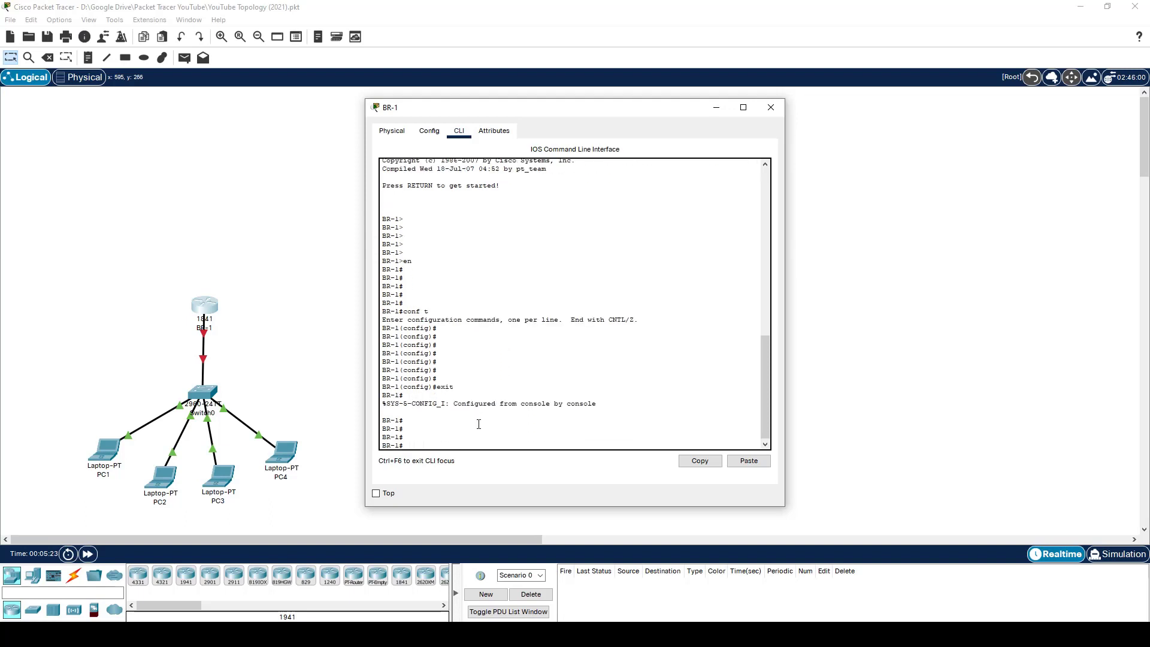
pyautogui.write('sh ip int brief')
# Show BR-1's interface summary, noting FastEthernet0/0 administratively down, and widen the window.
pyautogui.press('Return')
pyautogui.press('Return')
pyautogui.press('Return')
pyautogui.press('Return')
pyautogui.press('Return')
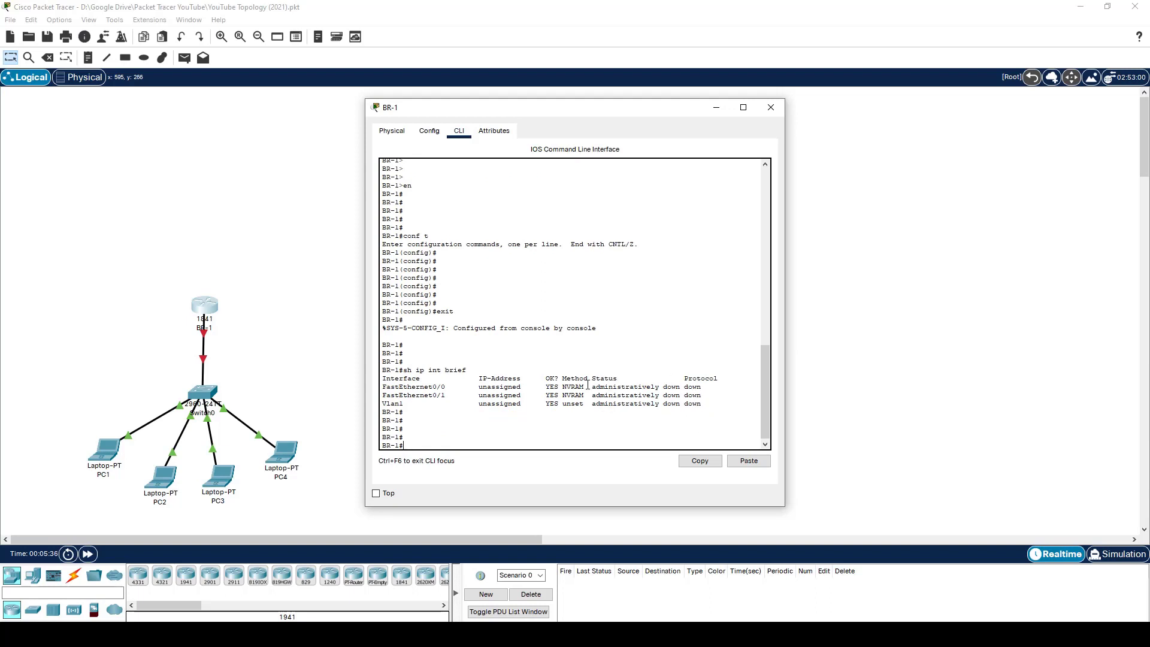
pyautogui.moveTo(587, 386); pyautogui.dragTo(702, 389)
pyautogui.moveTo(784, 326); pyautogui.dragTo(912, 326)
pyautogui.moveTo(593, 385); pyautogui.dragTo(679, 385)
pyautogui.click(465, 405)
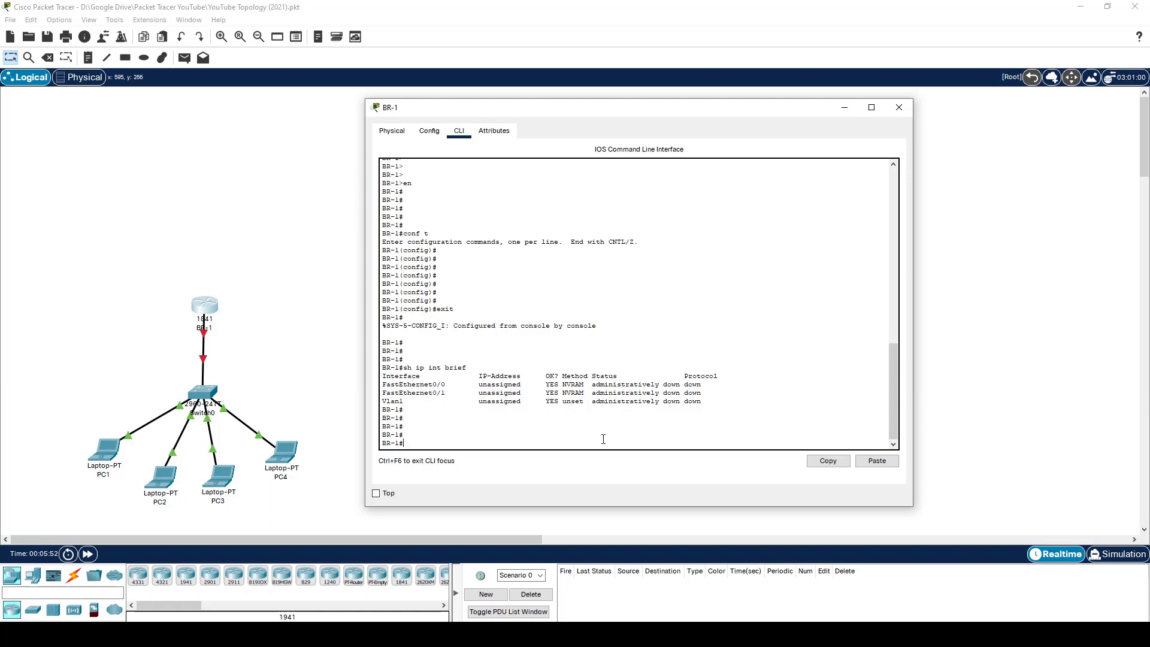
# Re-enter global configuration mode and begin an 'int' command.
pyautogui.write('conf t')
pyautogui.press('Return')
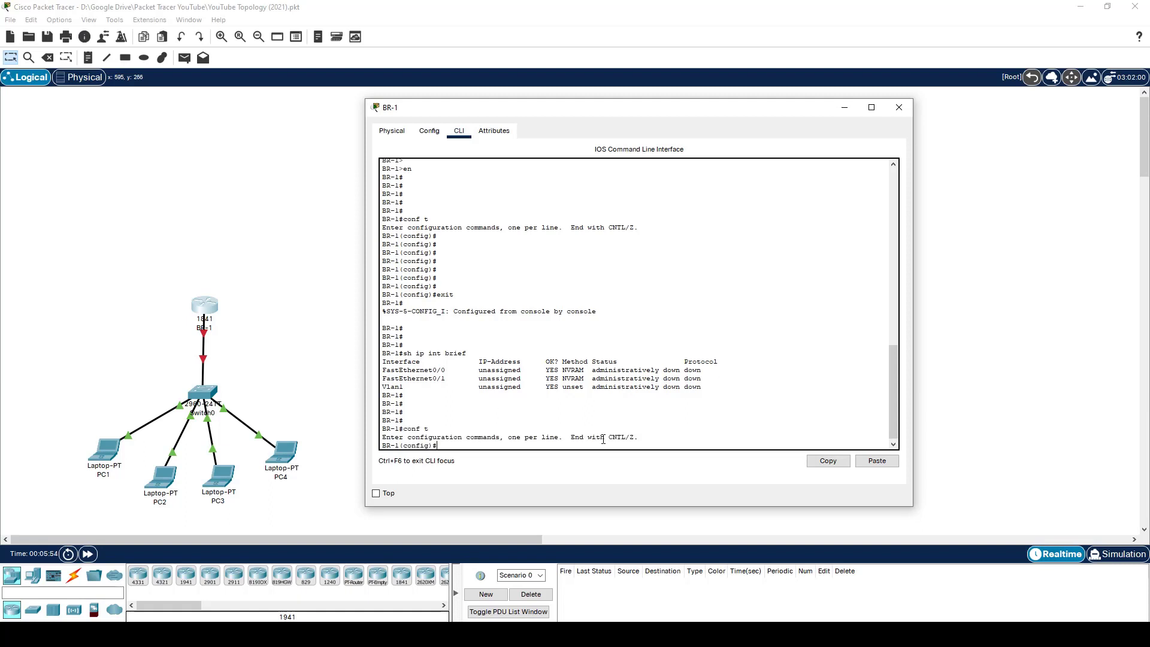
pyautogui.write('int f')
# Select interface FastEthernet0/0 and bring it up with no shut.
pyautogui.press('Tab')
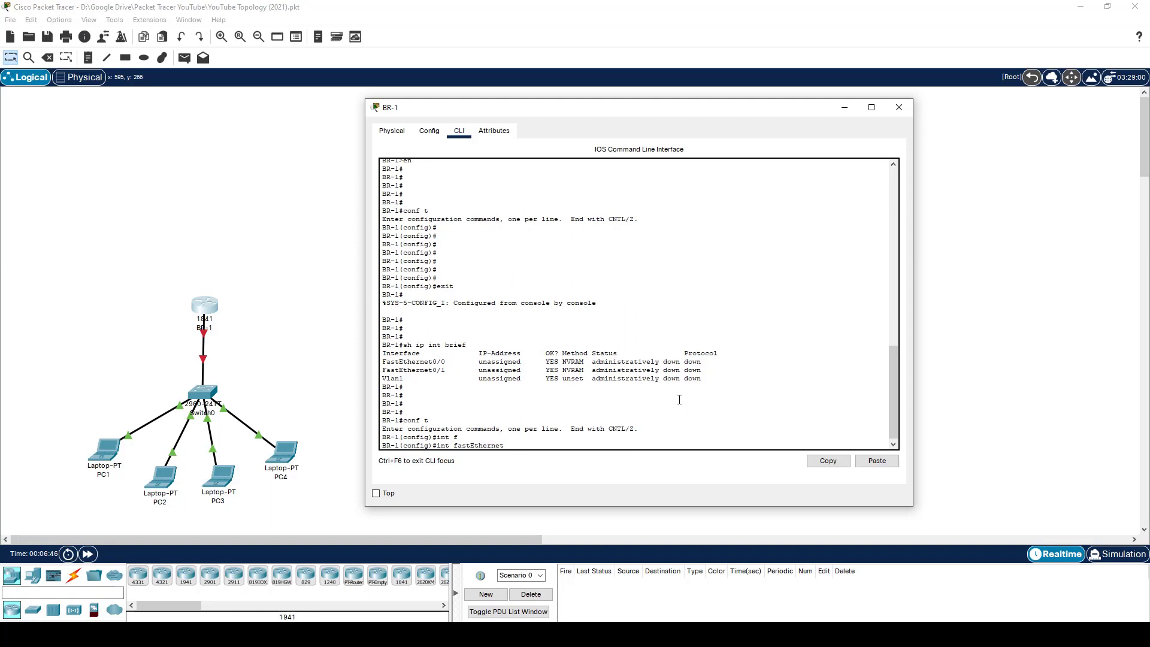
pyautogui.write('0/0')
pyautogui.press('Return')
pyautogui.press('BackSpace')
pyautogui.press('BackSpace')
pyautogui.press('BackSpace')
pyautogui.write('no shut')
pyautogui.press('Return')
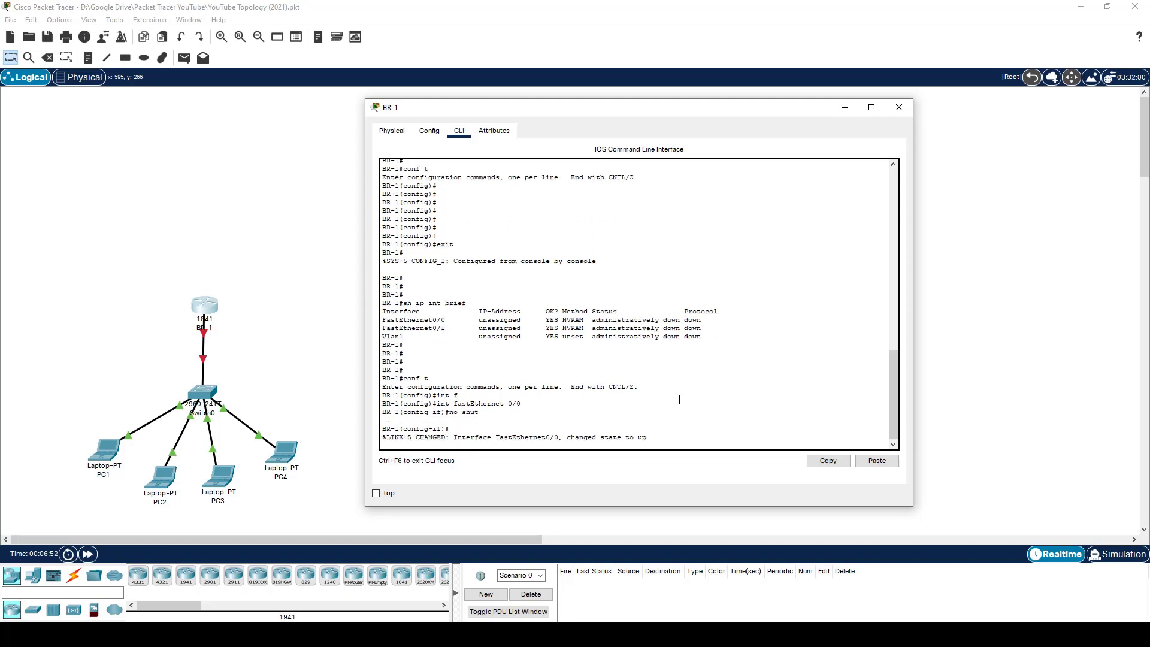
pyautogui.press('Return')
pyautogui.press('Return')
pyautogui.press('Return')
pyautogui.press('Return')
pyautogui.press('Return')
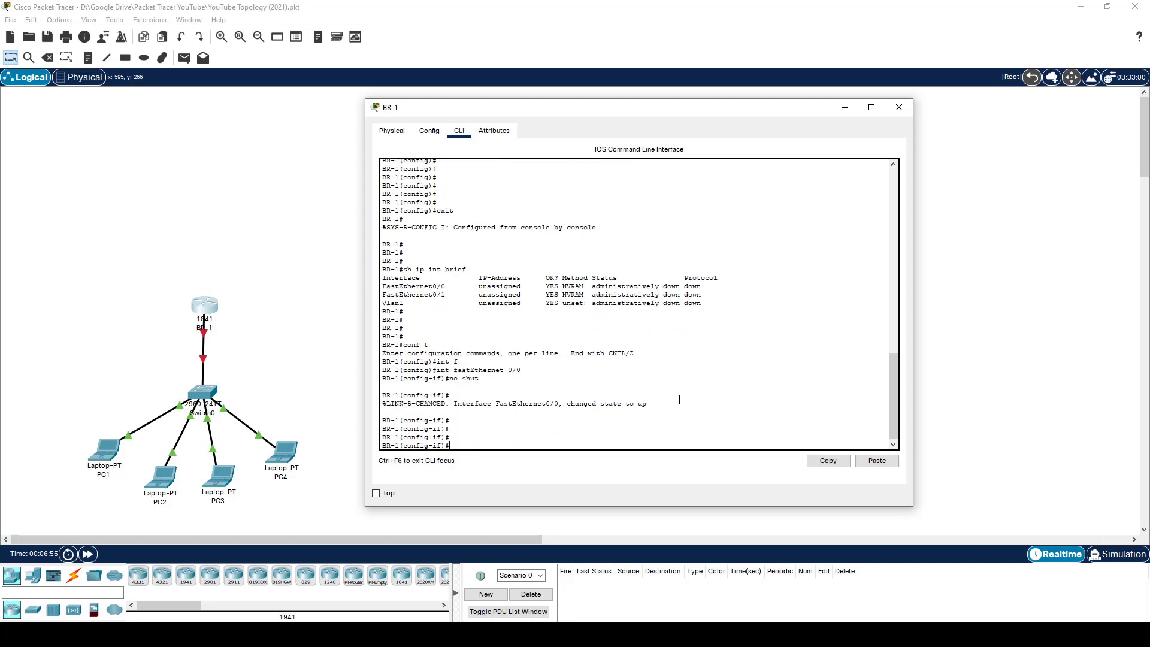
pyautogui.press('Return')
pyautogui.press('Return')
pyautogui.press('Return')
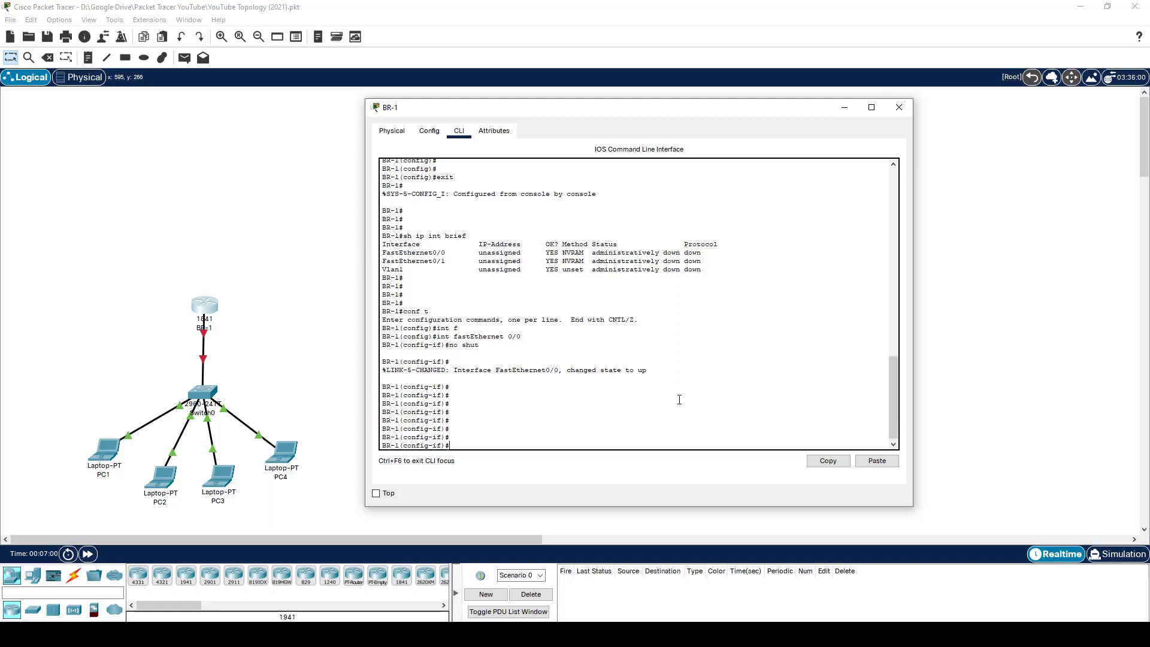
# Clear the leftover 'int f' text and exit interface configuration mode.
pyautogui.write('int f')
pyautogui.press('Tab')
pyautogui.press('Tab')
pyautogui.press('Tab')
pyautogui.press('Tab')
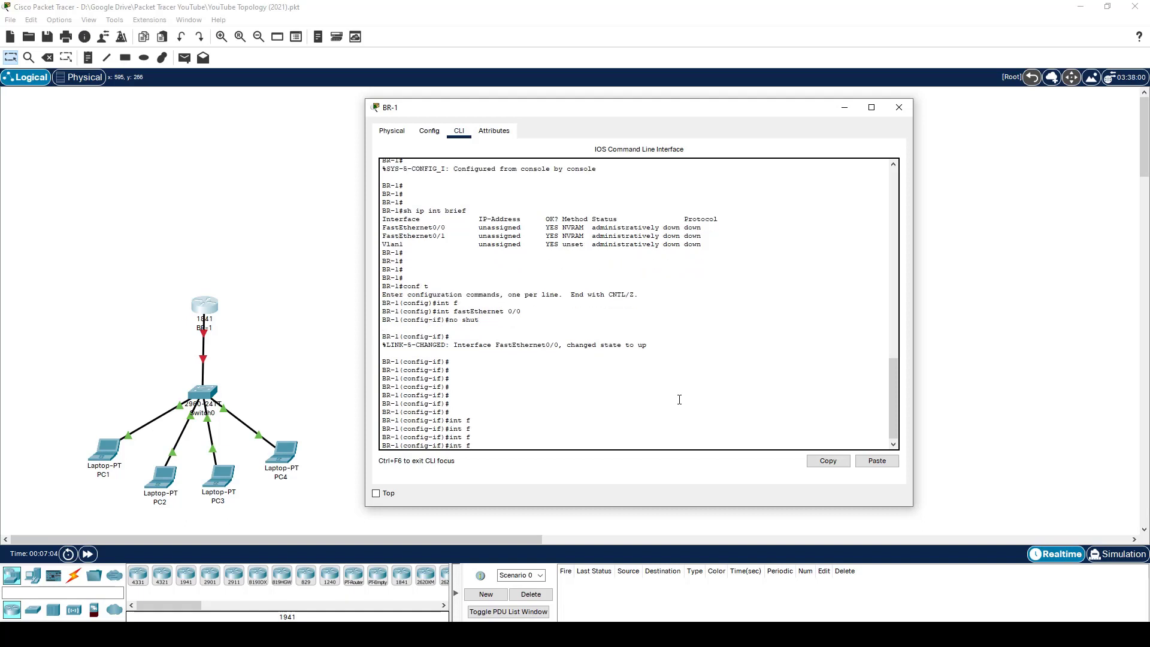
pyautogui.press('Tab')
pyautogui.press('Tab')
pyautogui.press('Tab')
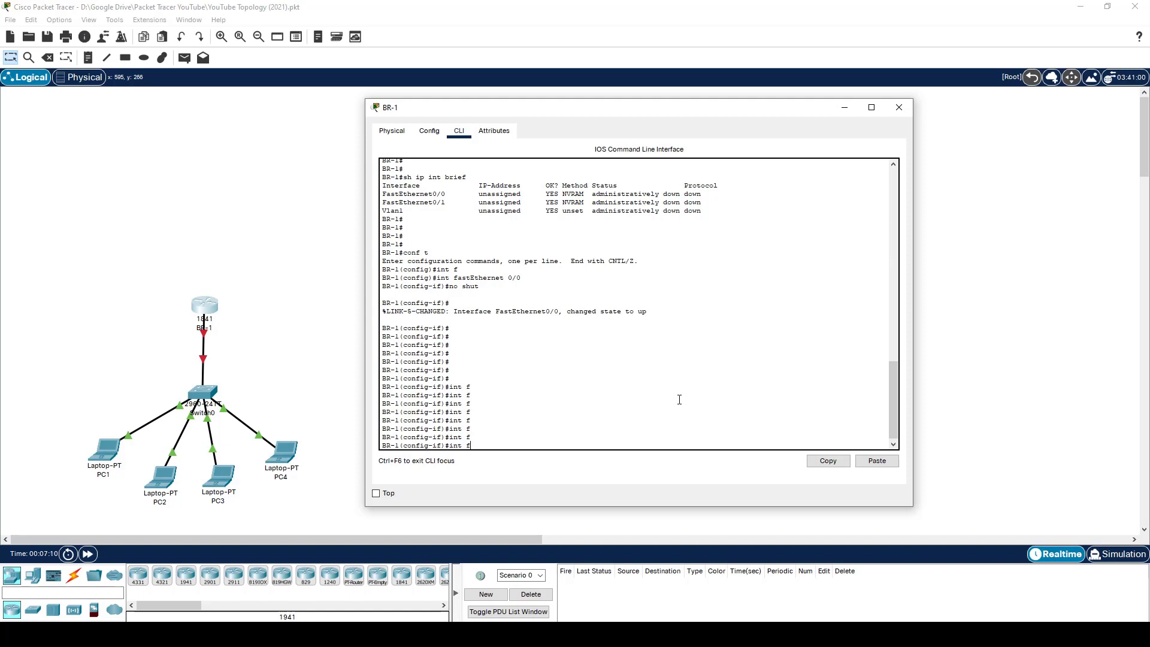
pyautogui.press('Tab')
pyautogui.press('Tab')
pyautogui.press('Tab')
pyautogui.press('Tab')
pyautogui.press('Tab')
pyautogui.press('Tab')
pyautogui.press('Tab')
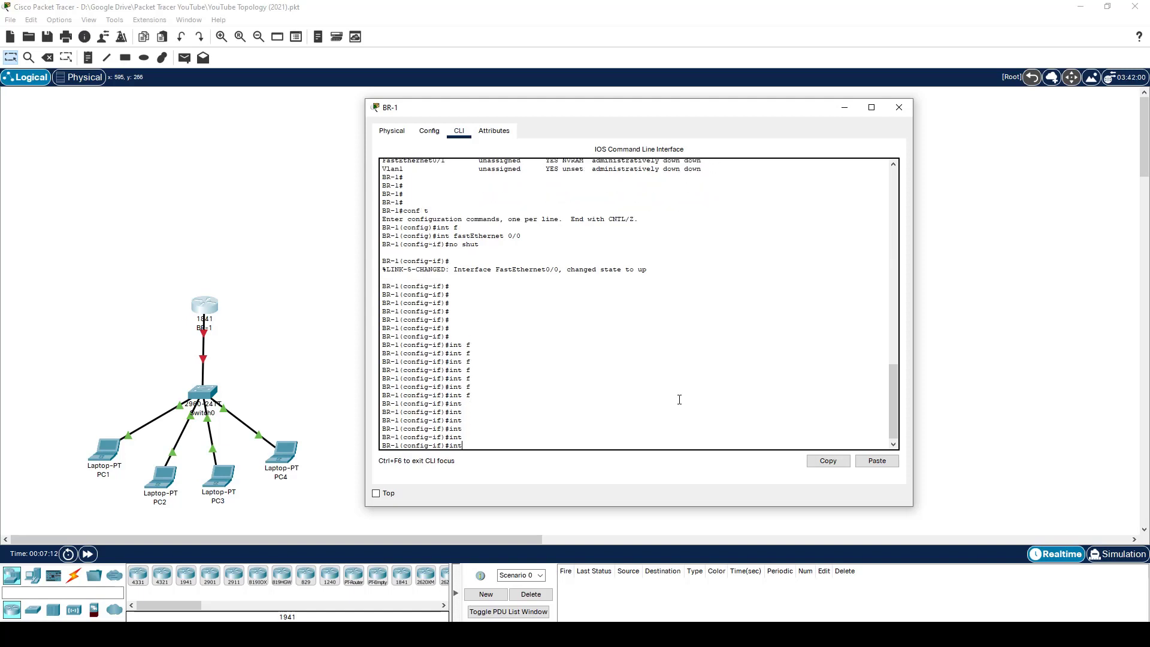
pyautogui.press('Tab')
pyautogui.press('Tab')
pyautogui.press('Tab')
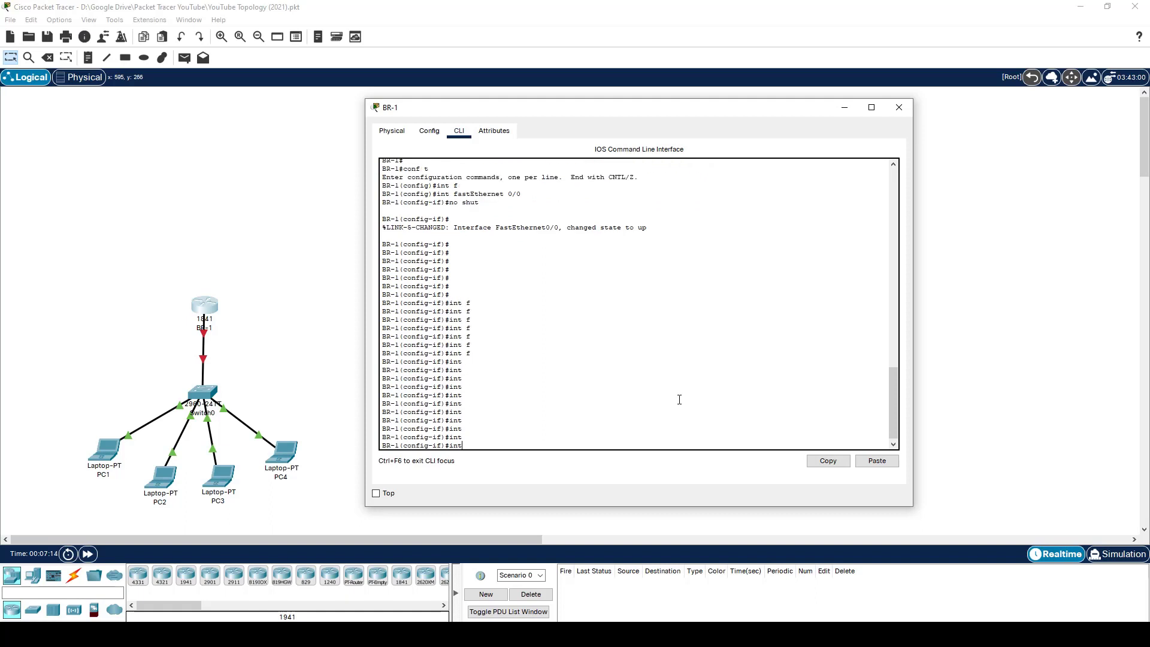
pyautogui.press('BackSpace')
pyautogui.press('BackSpace')
pyautogui.press('BackSpace')
pyautogui.write('exit')
pyautogui.press('Return')
pyautogui.press('Return')
pyautogui.press('Return')
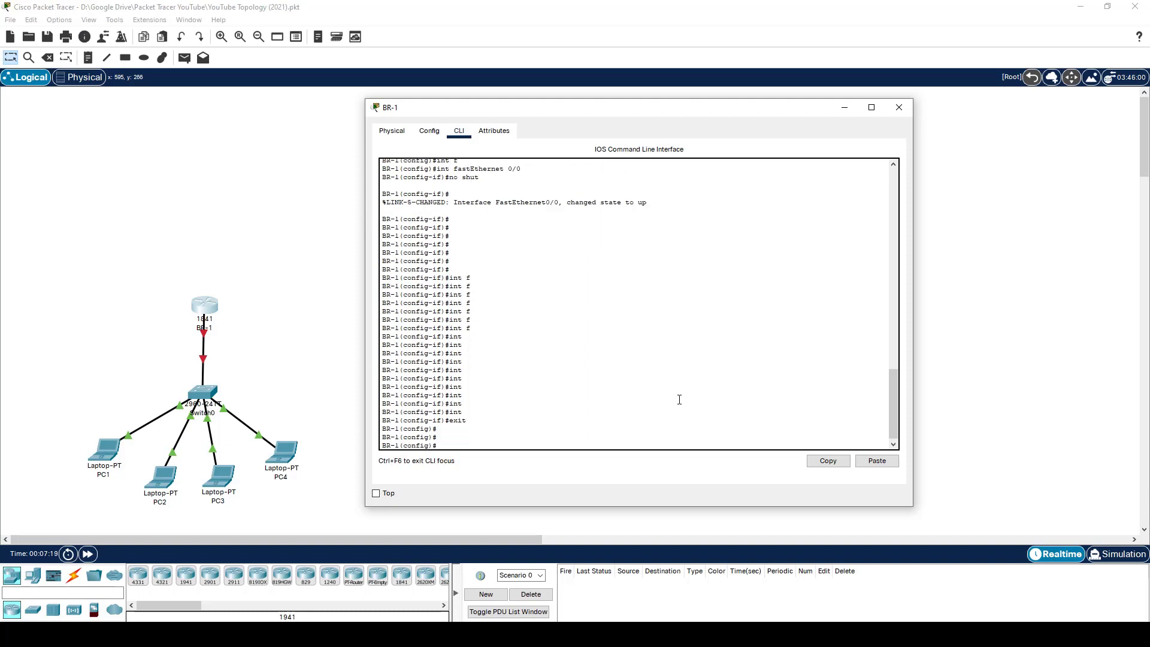
# Switch to configuring interface FastEthernet0/1 with int f0/1.
pyautogui.write('int f')
pyautogui.press('Tab')
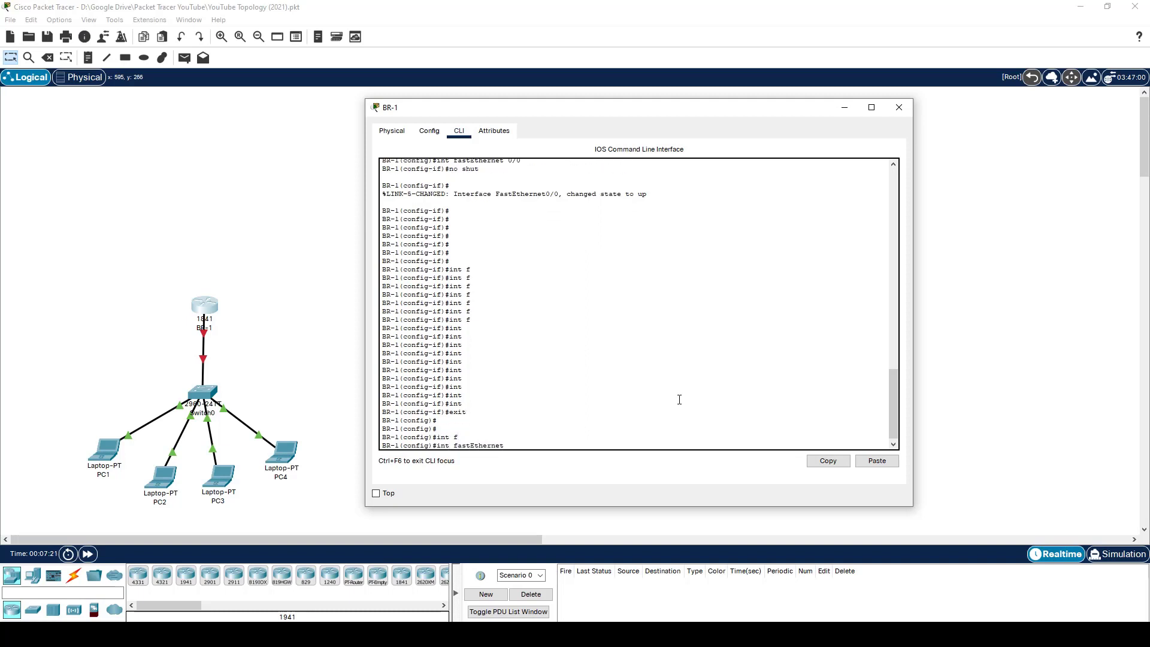
pyautogui.press('BackSpace')
pyautogui.press('BackSpace')
pyautogui.press('BackSpace')
pyautogui.press('BackSpace')
pyautogui.press('BackSpace')
pyautogui.press('BackSpace')
pyautogui.press('BackSpace')
pyautogui.press('BackSpace')
pyautogui.press('BackSpace')
pyautogui.press('BackSpace')
pyautogui.press('BackSpace')
pyautogui.press('BackSpace')
pyautogui.press('BackSpace')
pyautogui.press('BackSpace')
pyautogui.press('BackSpace')
pyautogui.press('BackSpace')
pyautogui.write('int f0/0')
pyautogui.press('Return')
pyautogui.press('Return')
pyautogui.press('Return')
pyautogui.press('Return')
pyautogui.press('Return')
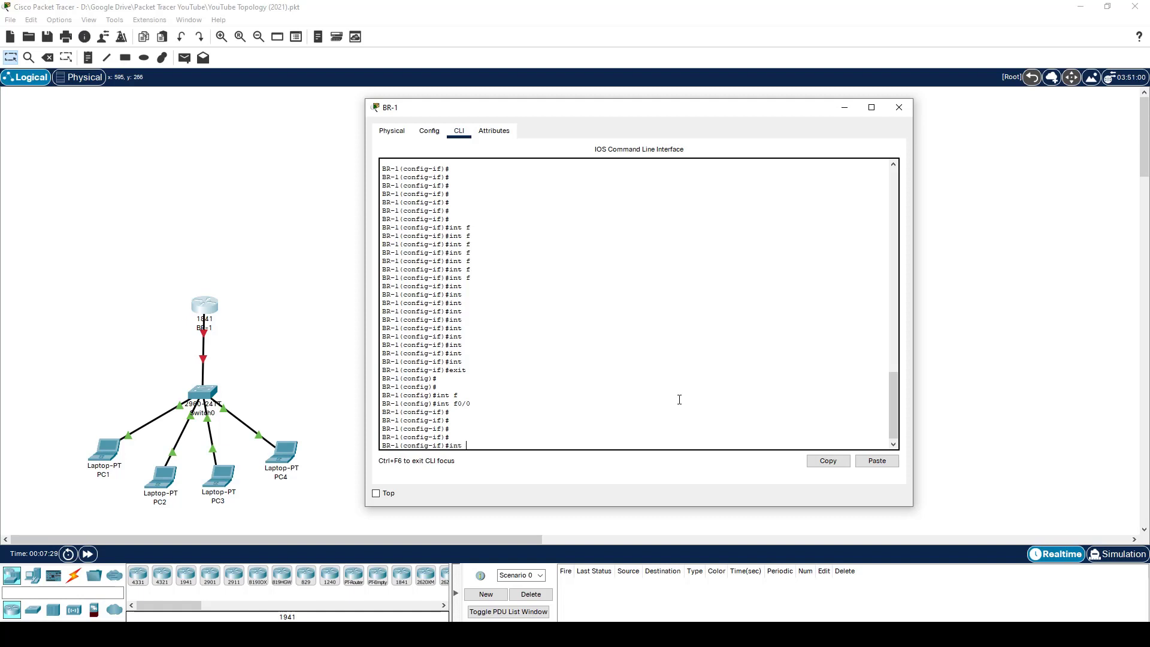
pyautogui.write('int f0/')
pyautogui.press('Return')
pyautogui.press('Return')
pyautogui.press('Return')
pyautogui.press('Return')
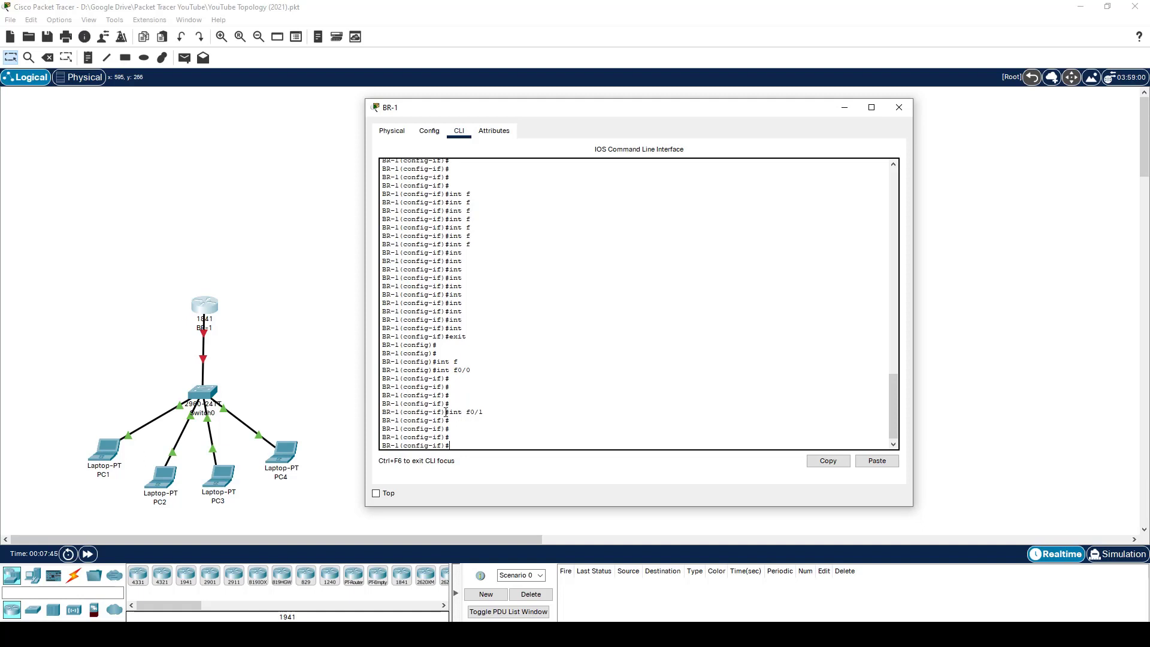
pyautogui.moveTo(446, 412); pyautogui.dragTo(486, 413)
pyautogui.click(573, 430)
# Run no shut on FastEthernet0/1 so its link and line protocol go up.
pyautogui.write('no shut')
pyautogui.press('Return')
pyautogui.press('Return')
pyautogui.press('Return')
pyautogui.press('Return')
pyautogui.press('Return')
pyautogui.press('Return')
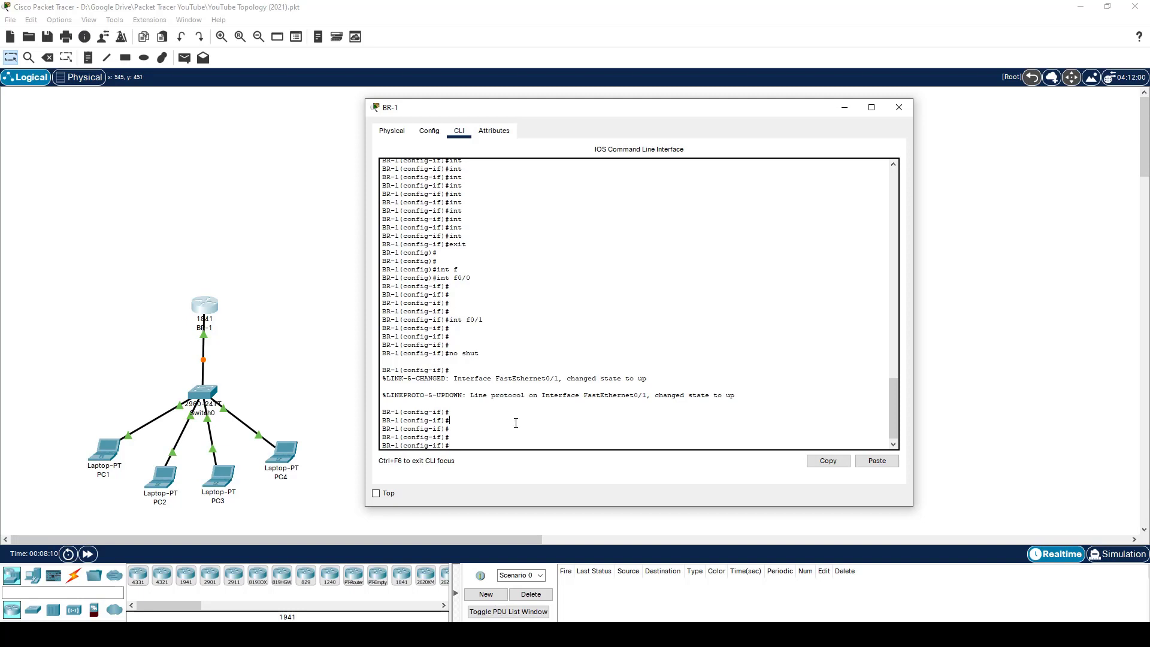
pyautogui.press('Return')
pyautogui.press('Return')
pyautogui.press('Return')
pyautogui.press('Return')
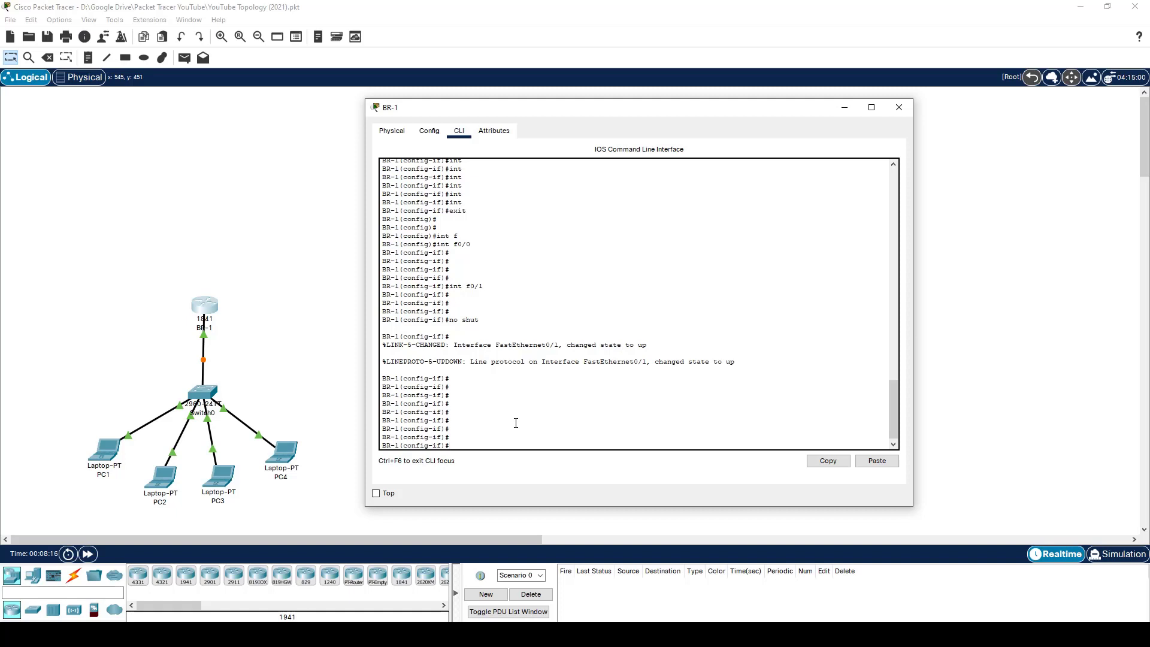
# Try running 'sh ip int brief' directly from interface configuration mode.
pyautogui.write('sh ip int brti')
pyautogui.moveTo(403, 445); pyautogui.dragTo(463, 444)
pyautogui.click(533, 445)
pyautogui.press('Return')
pyautogui.press('Return')
pyautogui.press('Return')
pyautogui.press('Return')
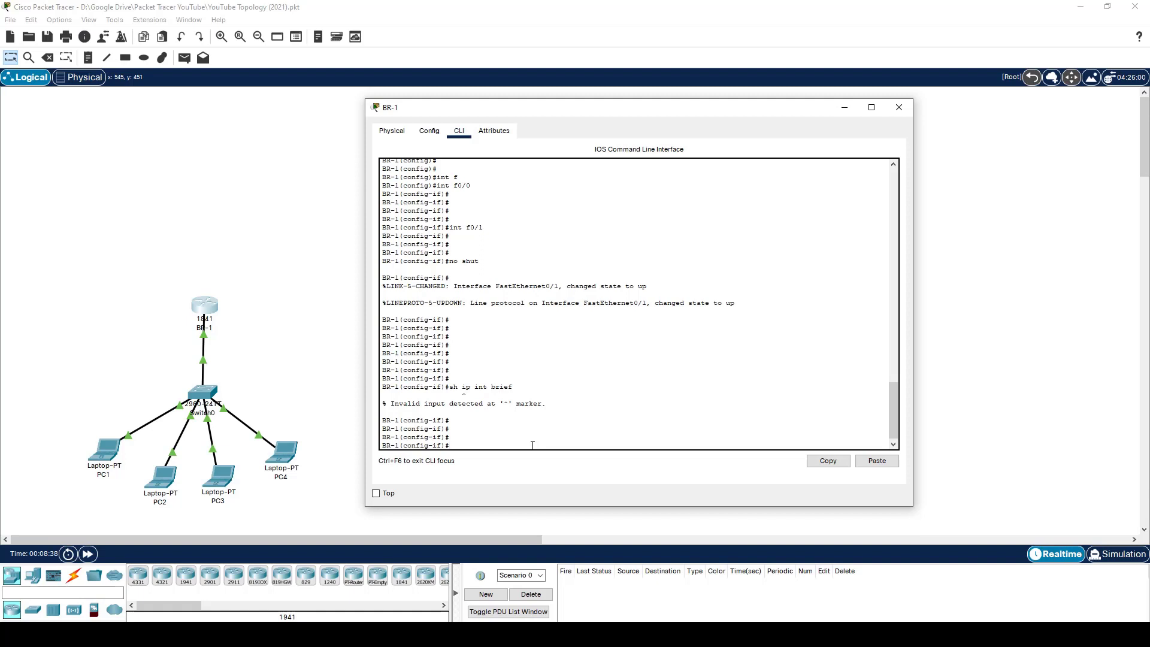
# Rerun the interface summary as 'do sh ip int brief' from configuration mode.
pyautogui.press('Up')
pyautogui.write('do')
pyautogui.press('Return')
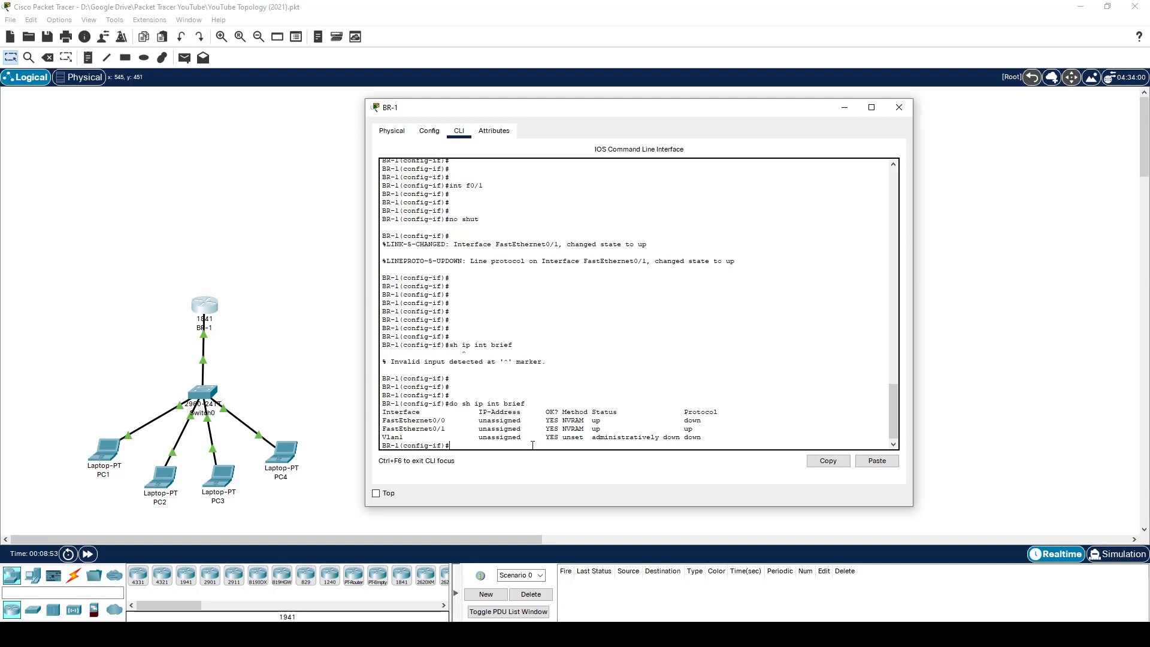
pyautogui.press('Return')
pyautogui.press('Return')
pyautogui.press('Return')
pyautogui.press('Return')
pyautogui.press('Return')
pyautogui.press('Return')
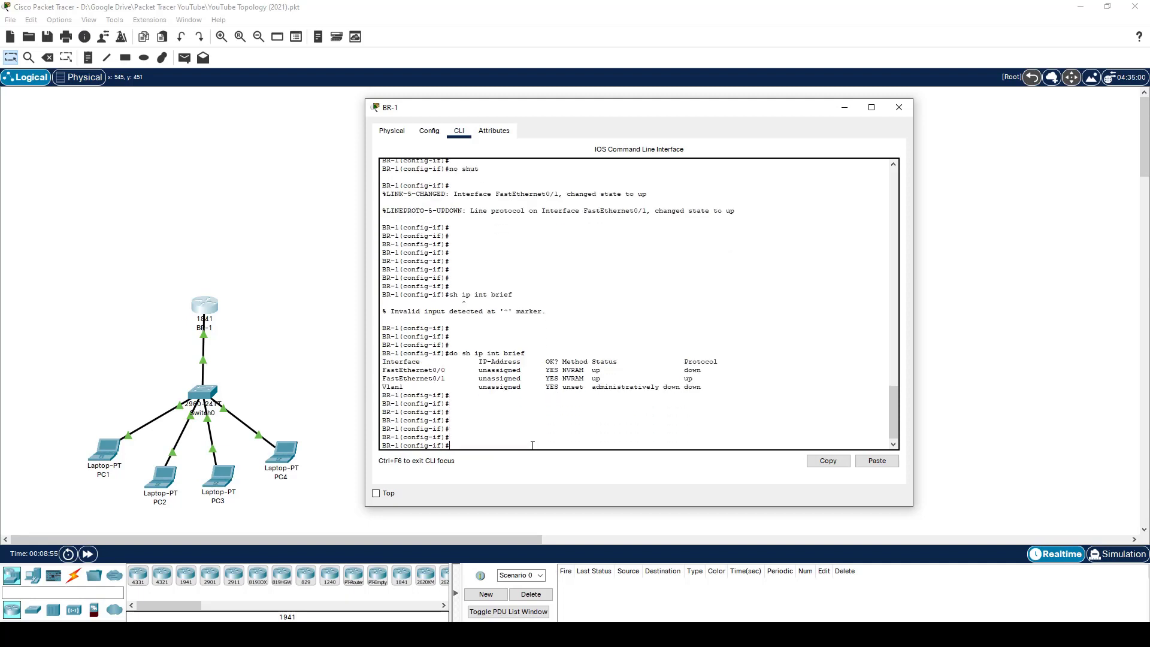
# Highlight FastEthernet0/0 as up/down and FastEthernet0/1 as up/up in the summary.
pyautogui.moveTo(419, 372); pyautogui.dragTo(451, 371)
pyautogui.moveTo(587, 369); pyautogui.dragTo(600, 370)
pyautogui.moveTo(679, 370); pyautogui.dragTo(705, 371)
pyautogui.moveTo(422, 380); pyautogui.dragTo(448, 381)
pyautogui.moveTo(584, 378); pyautogui.dragTo(600, 378)
pyautogui.moveTo(681, 378); pyautogui.dragTo(701, 380)
pyautogui.moveTo(683, 371); pyautogui.dragTo(700, 371)
pyautogui.moveTo(415, 382); pyautogui.dragTo(450, 381)
pyautogui.moveTo(680, 379); pyautogui.dragTo(694, 379)
pyautogui.moveTo(588, 379); pyautogui.dragTo(605, 379)
pyautogui.moveTo(684, 380); pyautogui.dragTo(696, 381)
pyautogui.click(533, 362)
# Exit interface and configuration modes back to the BR-1# prompt.
pyautogui.write('exit')
pyautogui.press('Return')
pyautogui.press('Return')
pyautogui.write('exut')
pyautogui.press('Return')
pyautogui.press('Return')
pyautogui.press('Return')
pyautogui.write('exit')
pyautogui.press('Return')
pyautogui.press('Return')
pyautogui.press('Return')
pyautogui.press('Return')
pyautogui.press('Return')
pyautogui.press('Return')
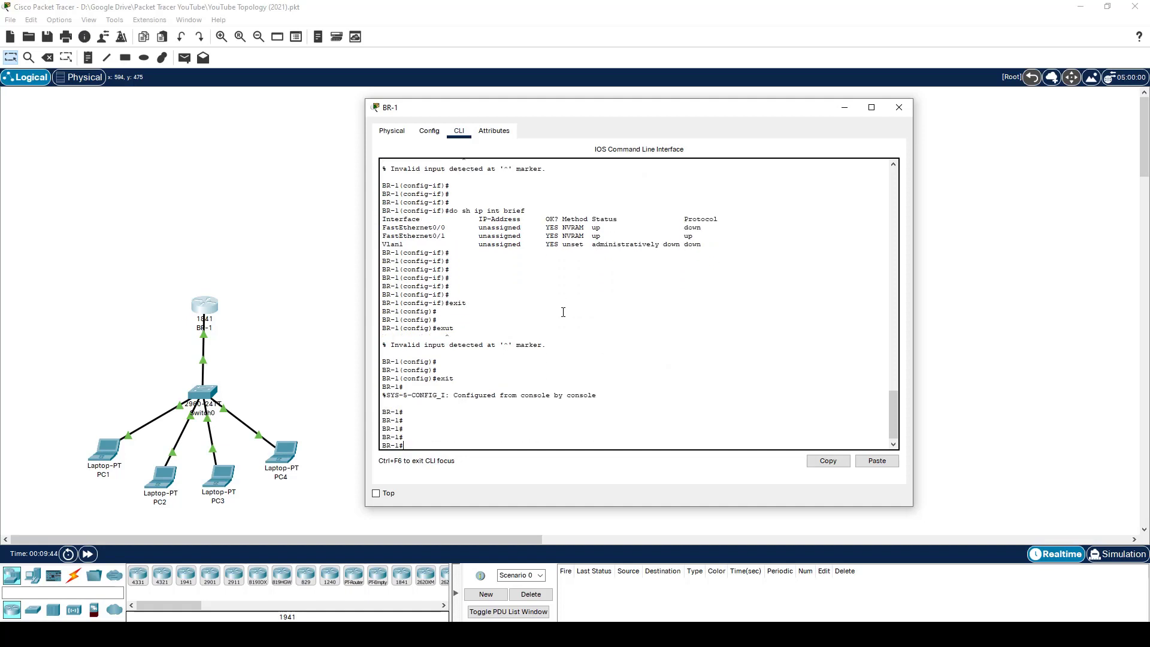
# Ping 10.1.1.10 from BR-1, which fails with 0 percent success.
pyautogui.write('ping 10.1.1.10')
pyautogui.press('Return')
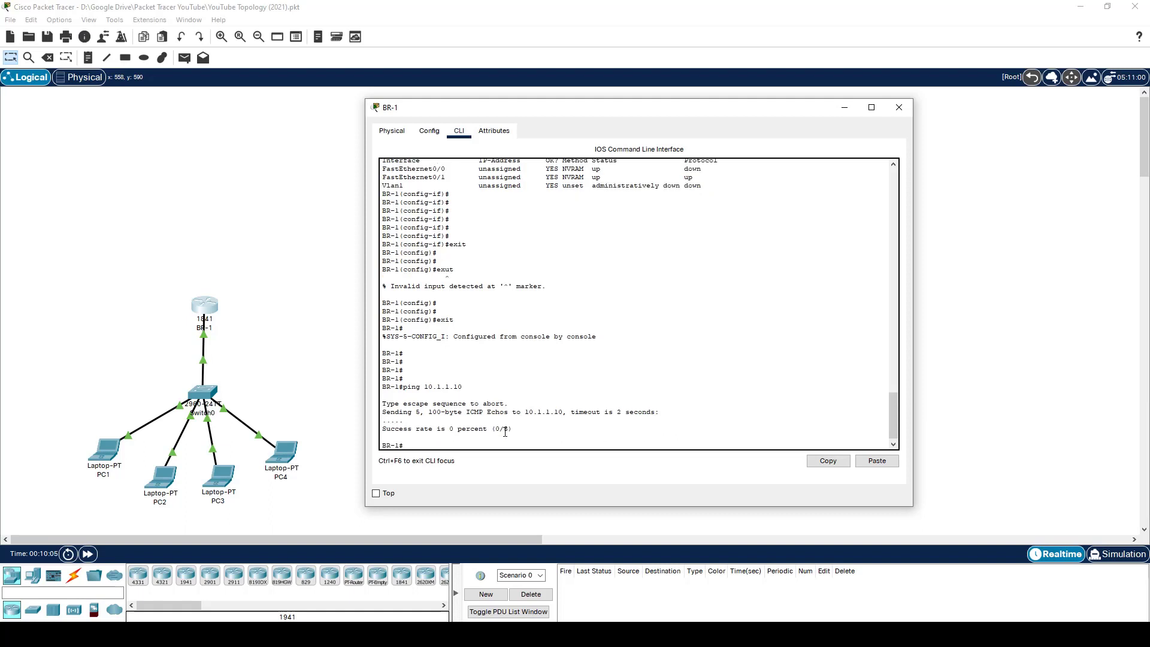
pyautogui.press('Return')
pyautogui.press('Return')
pyautogui.press('Return')
pyautogui.press('Return')
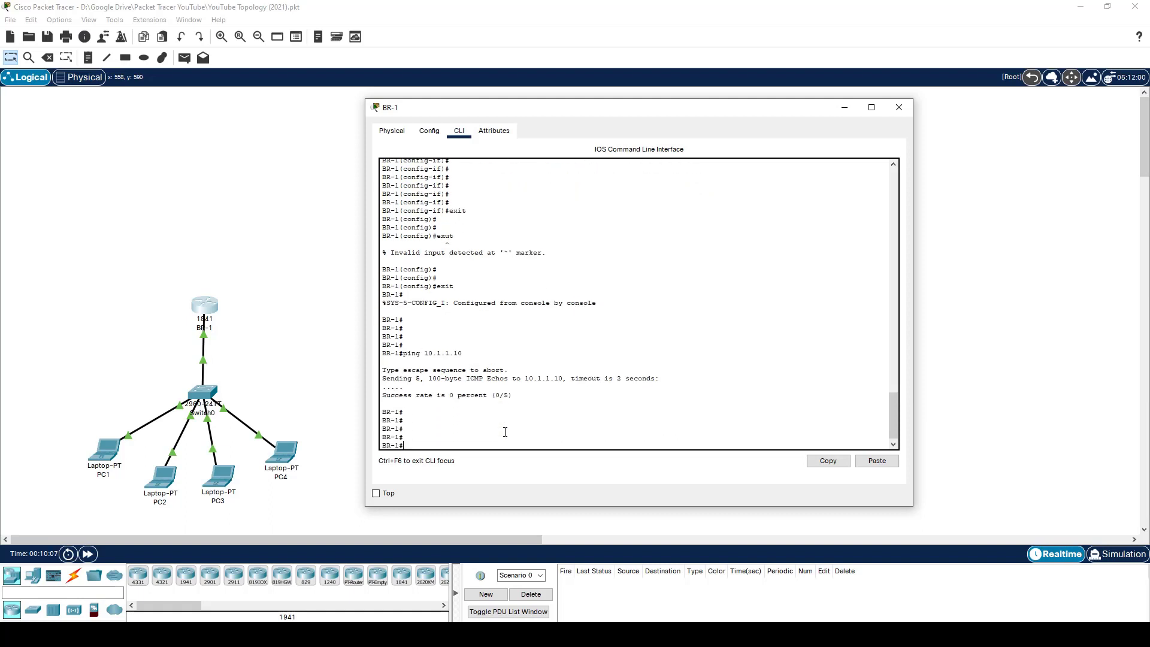
pyautogui.press('Return')
pyautogui.press('Return')
# Run 'sh cdp neigh' and highlight neighbour Switch, remote Gig 0/1 and local Fas 0/1.
pyautogui.write('sh cdp nei')
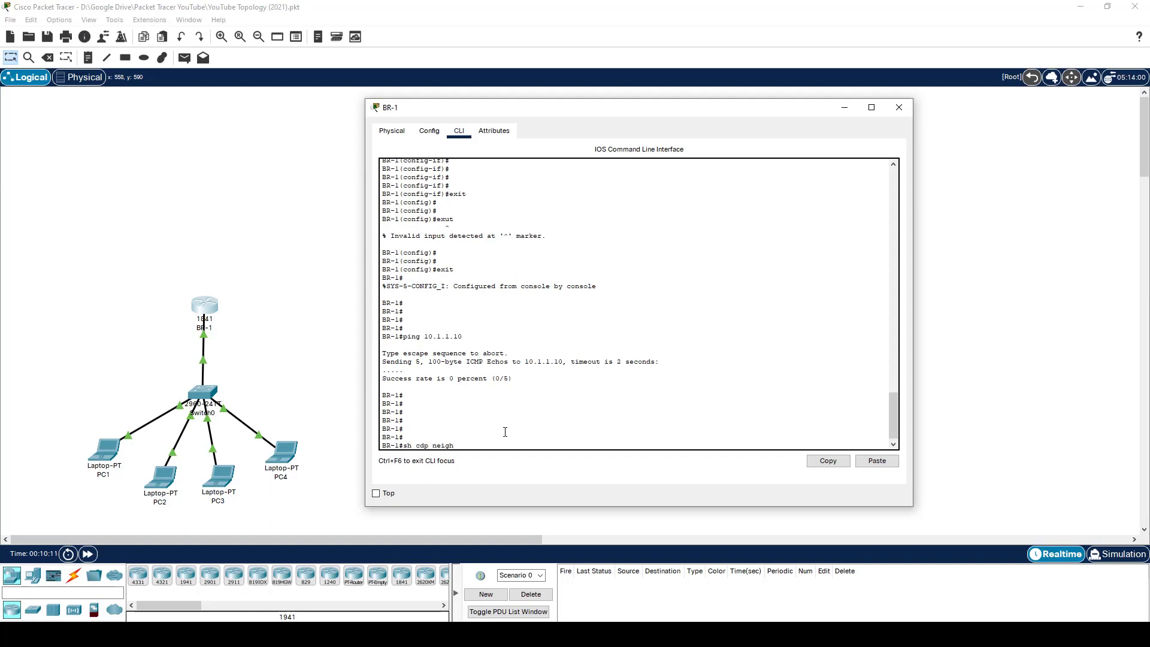
pyautogui.write('gh')
pyautogui.press('Return')
pyautogui.press('Return')
pyautogui.press('Return')
pyautogui.press('Return')
pyautogui.press('Return')
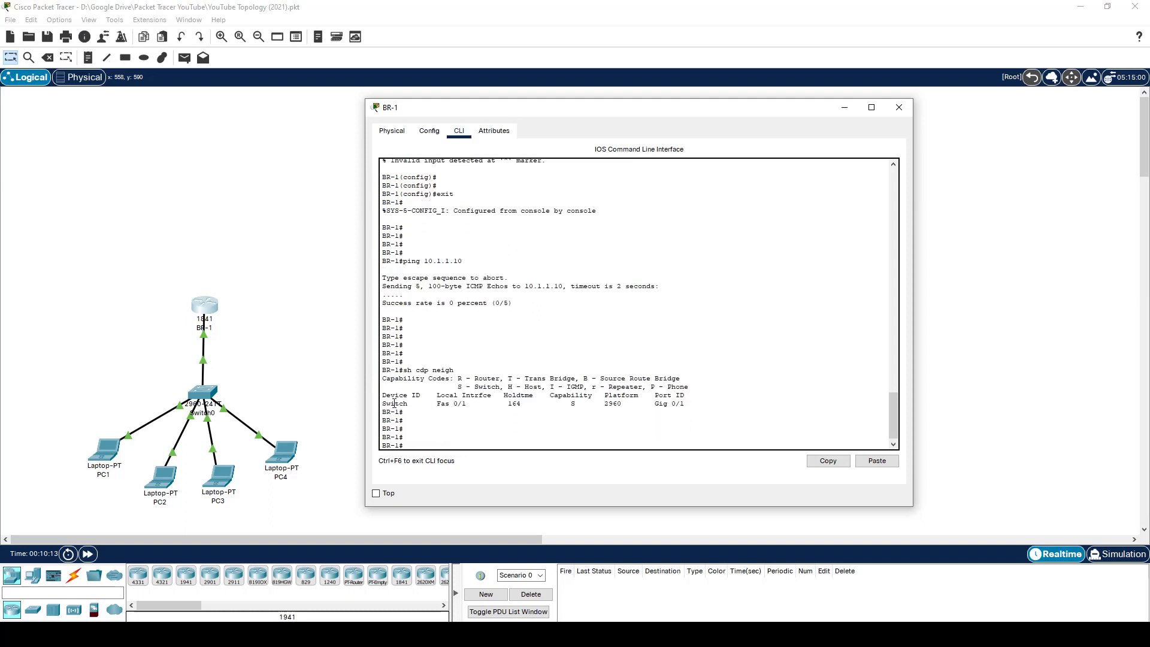
pyautogui.moveTo(382, 403); pyautogui.dragTo(408, 403)
pyautogui.click(464, 402)
pyautogui.moveTo(386, 403); pyautogui.dragTo(469, 404)
pyautogui.moveTo(654, 403); pyautogui.dragTo(684, 403)
pyautogui.moveTo(433, 403); pyautogui.dragTo(472, 404)
pyautogui.click(574, 404)
# Rerun sh cdp neigh and highlight the Switch holdtime dropping from 164 to 162.
pyautogui.press('Return')
pyautogui.press('Return')
pyautogui.press('Return')
pyautogui.press('Up')
pyautogui.press('Return')
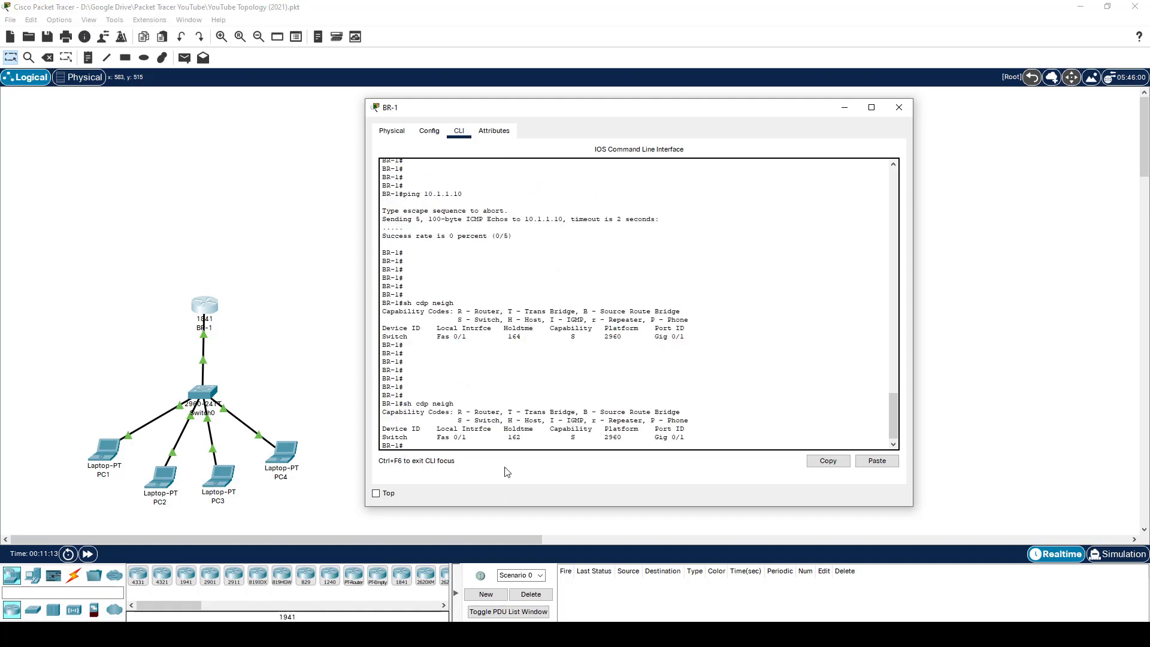
pyautogui.moveTo(507, 337); pyautogui.dragTo(533, 336)
pyautogui.moveTo(507, 437); pyautogui.dragTo(534, 436)
pyautogui.click(546, 420)
# Keep rerunning the CDP neighbour listing until the Switch holdtime reaches 141.
pyautogui.press('Up')
pyautogui.press('Return')
pyautogui.press('Up')
pyautogui.press('Return')
pyautogui.press('Up')
pyautogui.press('Return')
pyautogui.press('Up')
pyautogui.press('Return')
pyautogui.press('Up')
pyautogui.press('Return')
pyautogui.press('Return')
pyautogui.press('Return')
pyautogui.press('Return')
pyautogui.press('Return')
pyautogui.press('Return')
pyautogui.press('Up')
pyautogui.press('Return')
pyautogui.press('Return')
pyautogui.press('Return')
pyautogui.press('Return')
pyautogui.press('Return')
pyautogui.press('Return')
pyautogui.press('Up')
pyautogui.press('Return')
pyautogui.press('Return')
pyautogui.press('Return')
pyautogui.press('Return')
pyautogui.press('Return')
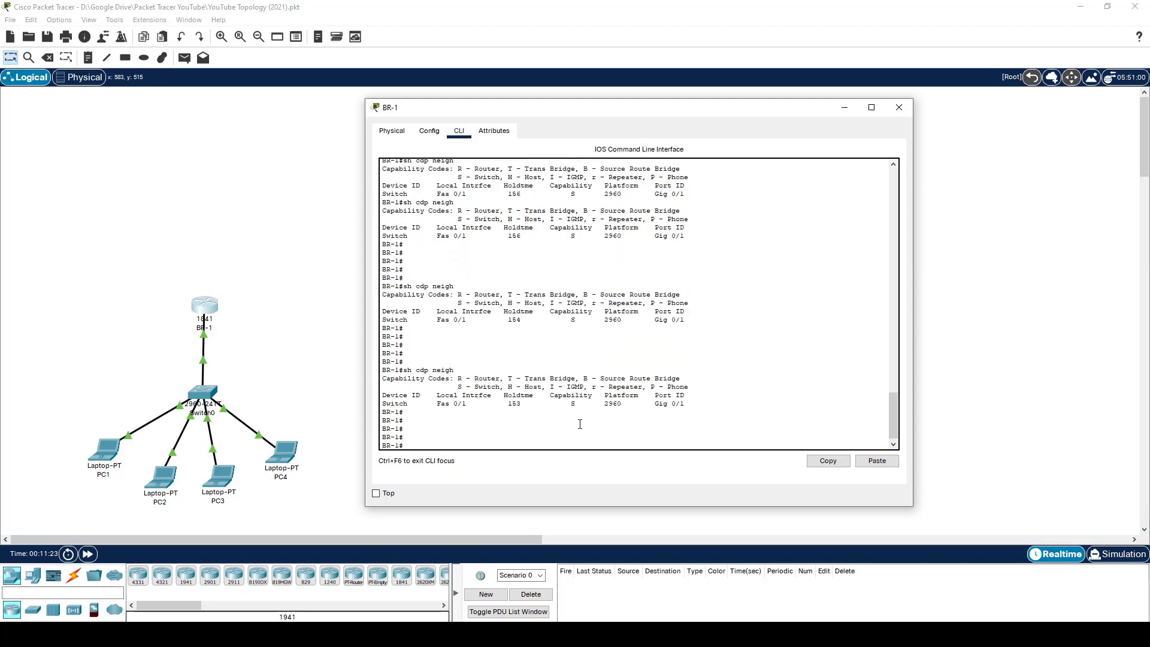
pyautogui.press('Up')
pyautogui.press('Return')
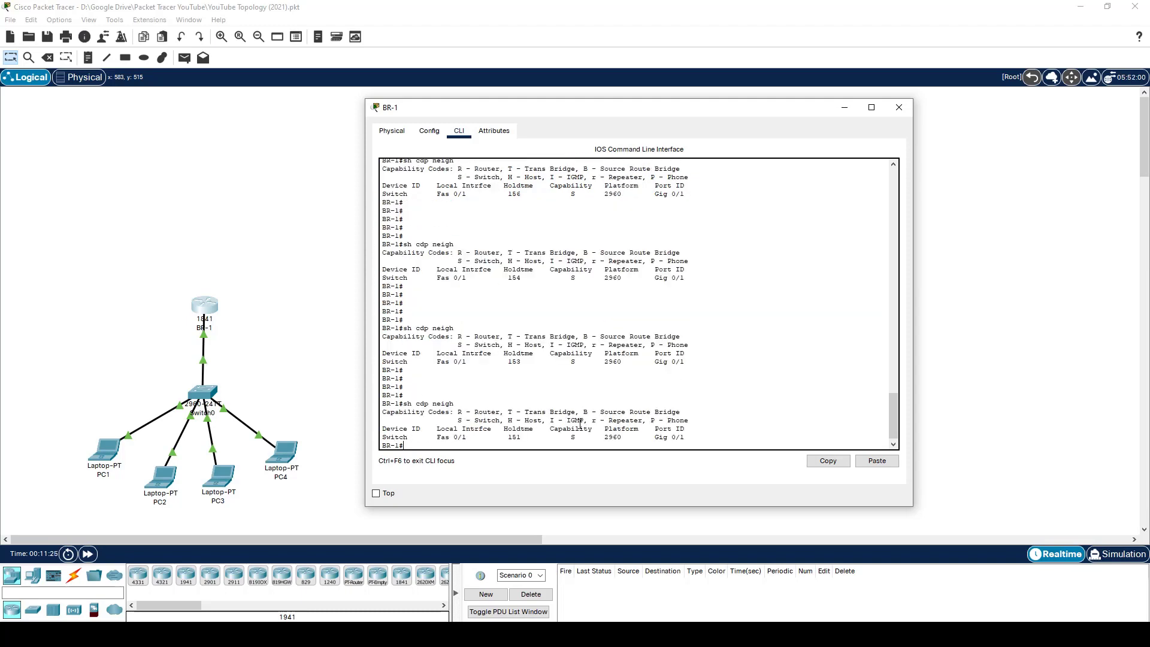
pyautogui.press('Up')
pyautogui.press('Return')
pyautogui.press('Up')
pyautogui.press('Return')
pyautogui.press('Up')
pyautogui.press('Return')
pyautogui.press('Up')
pyautogui.press('Return')
pyautogui.press('Up')
pyautogui.press('Return')
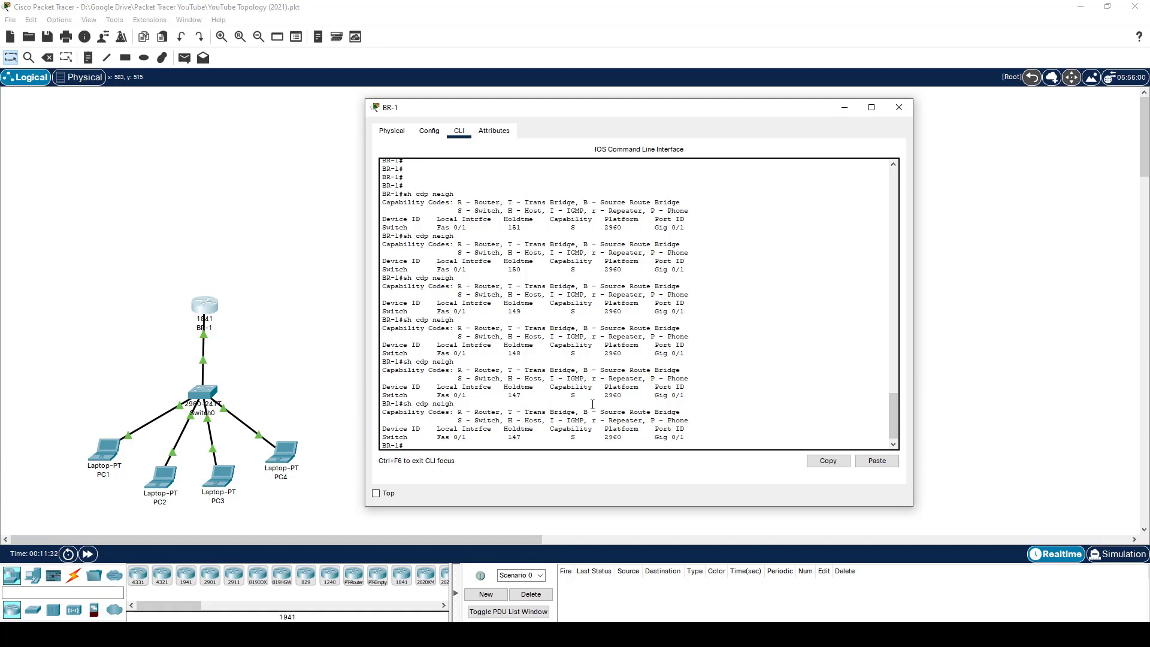
pyautogui.press('Up')
pyautogui.press('Return')
pyautogui.press('Return')
pyautogui.press('Return')
pyautogui.press('Return')
pyautogui.press('Return')
pyautogui.press('Return')
pyautogui.press('Return')
pyautogui.press('Return')
pyautogui.press('Return')
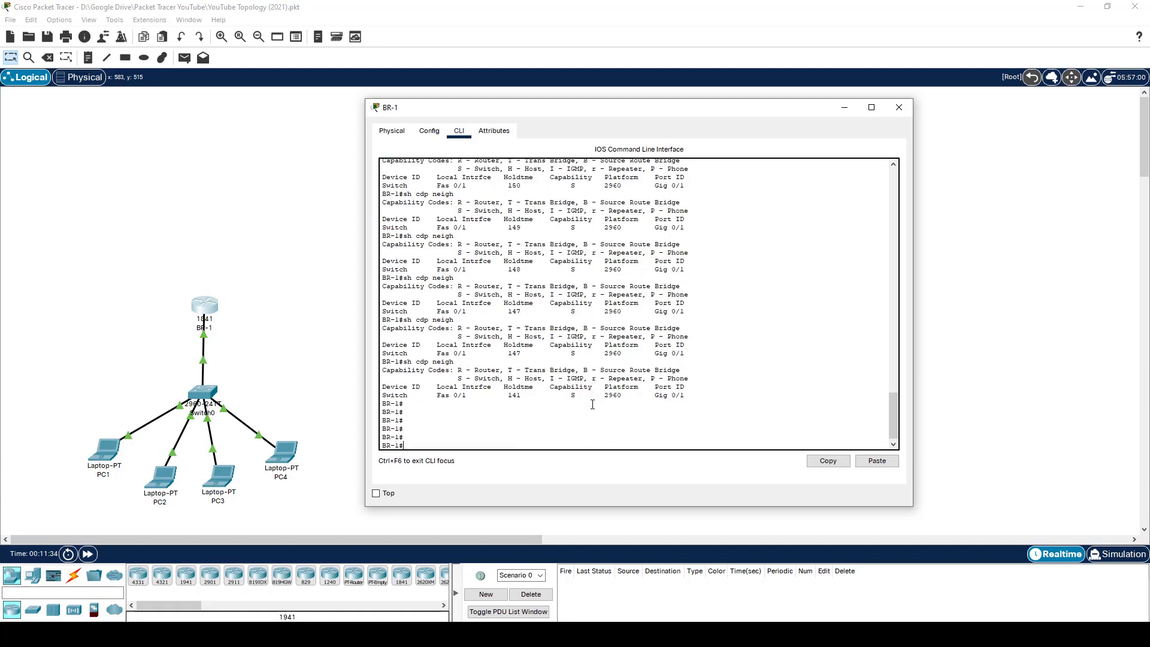
pyautogui.press('Return')
pyautogui.press('Return')
pyautogui.press('Return')
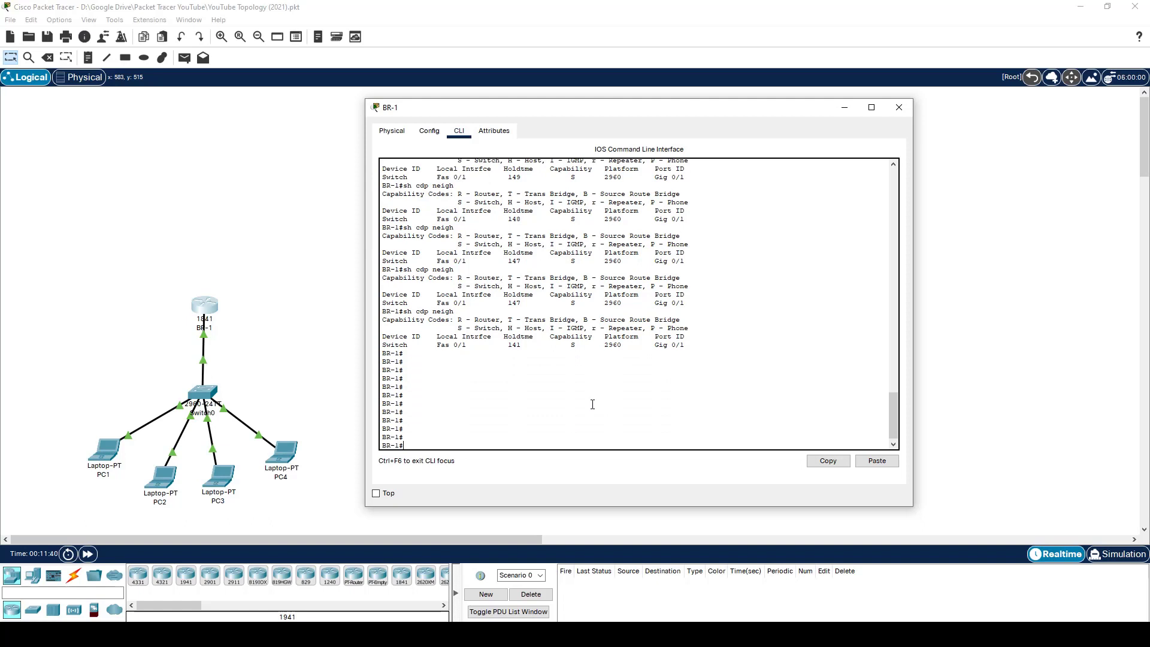
# Under conf t and int f0/1, apply ip add 10.1.1.1 255.255.255.0 to BR-1's Fa0/1.
pyautogui.write('conf t')
pyautogui.press('Return')
pyautogui.write('int f0/1')
pyautogui.press('Return')
pyautogui.press('Return')
pyautogui.press('Return')
pyautogui.press('Return')
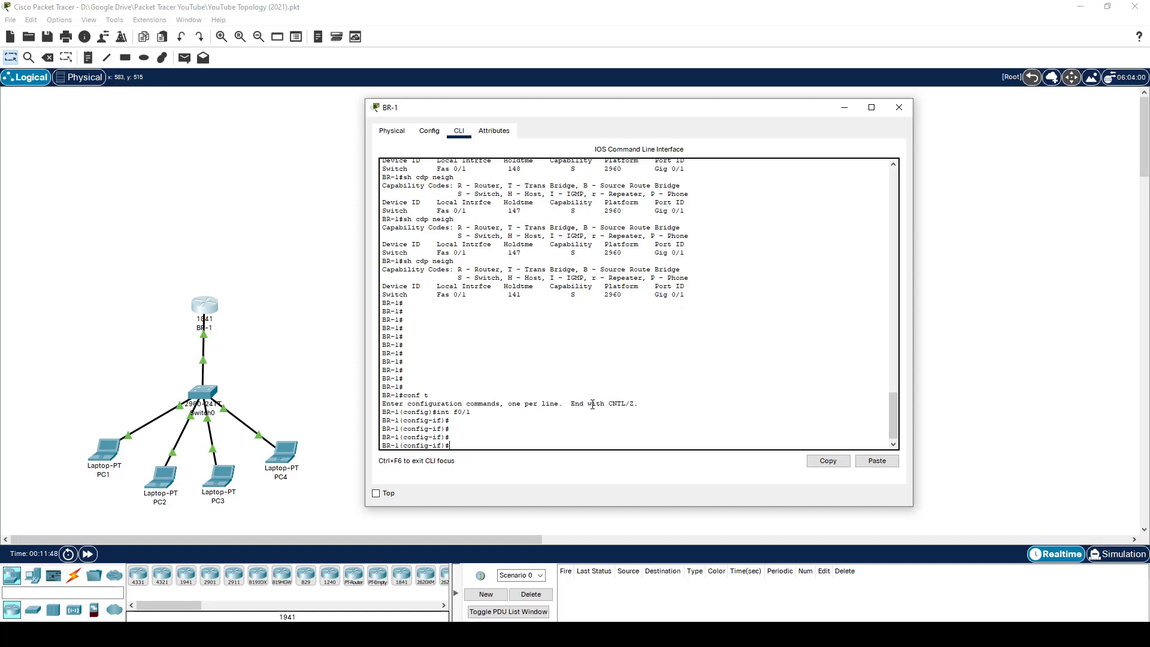
pyautogui.write('ip add')
pyautogui.press('Tab')
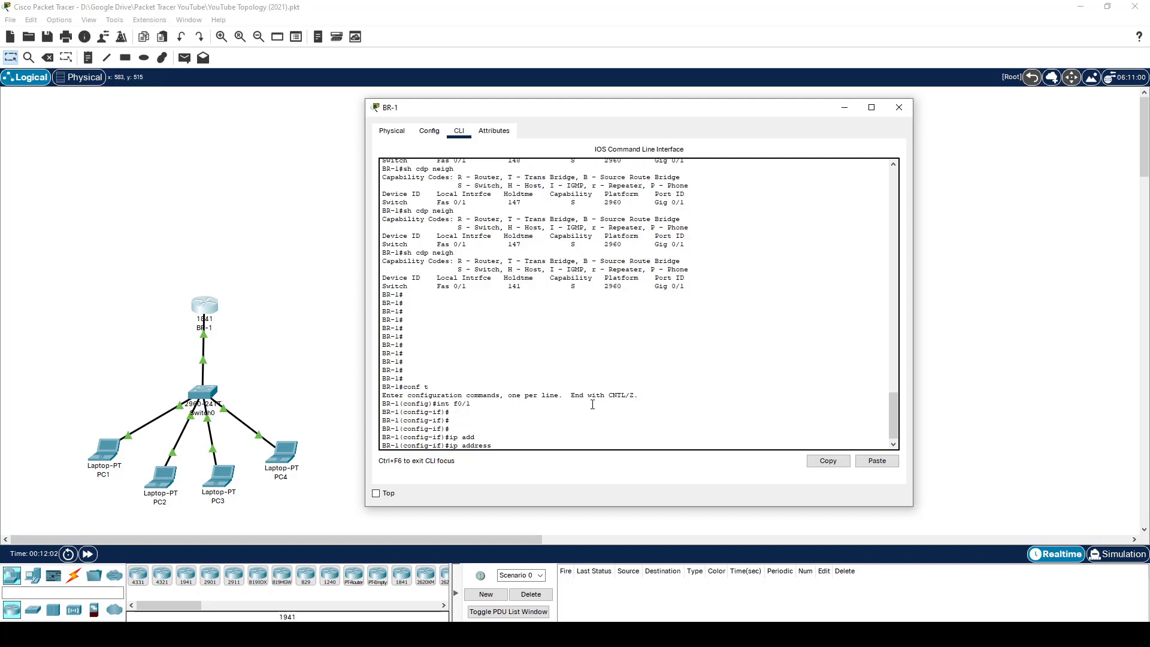
pyautogui.press('BackSpace')
pyautogui.press('BackSpace')
pyautogui.press('BackSpace')
pyautogui.write('10')
pyautogui.write('?')
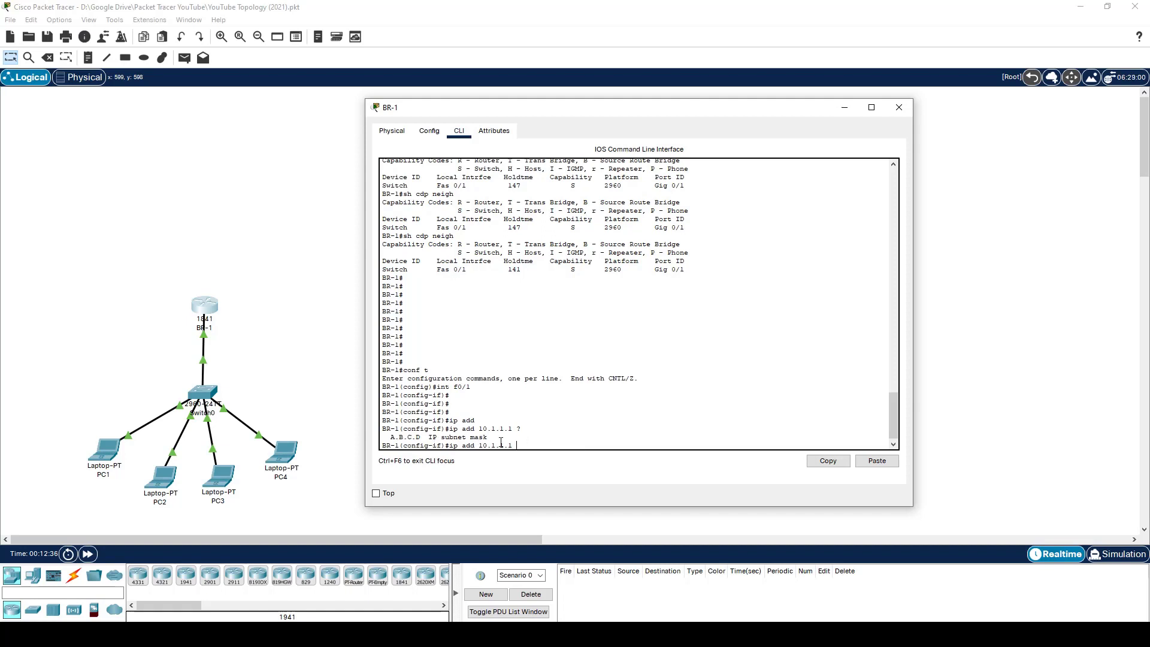
pyautogui.write('255.255.255.0')
pyautogui.press('Return')
pyautogui.press('Return')
pyautogui.press('Return')
pyautogui.press('Return')
pyautogui.press('Return')
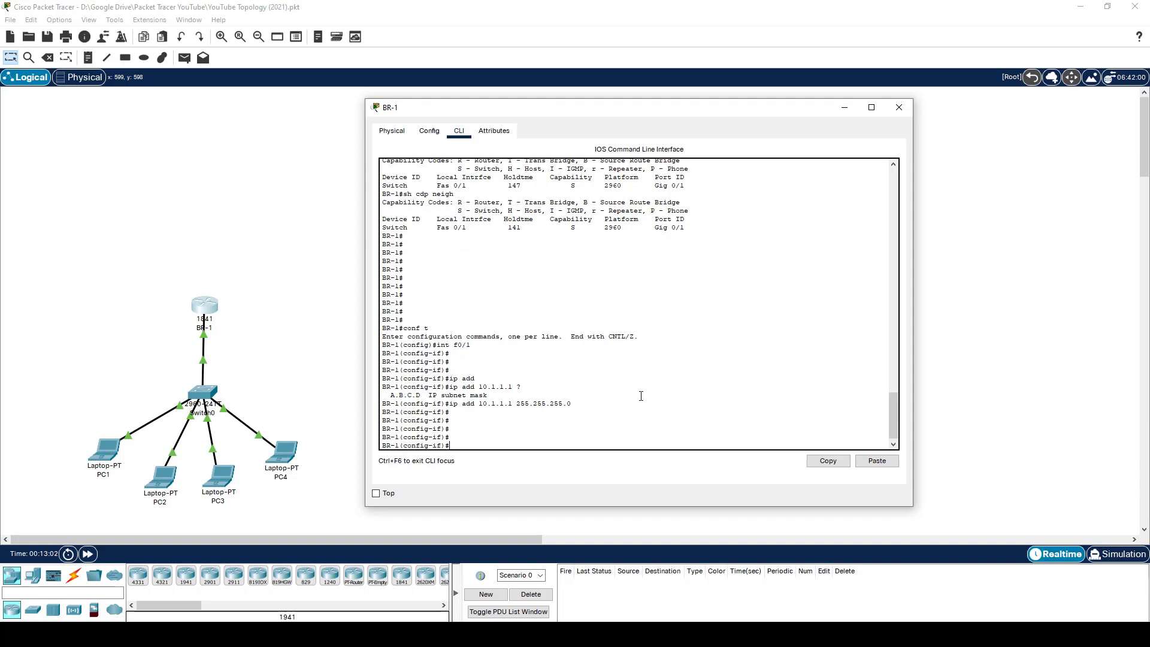
# Exit configuration mode and ping laptop 10.1.1.10 from BR-1.
pyautogui.write('exit')
pyautogui.press('Return')
pyautogui.write('exit')
pyautogui.press('Return')
pyautogui.press('Return')
pyautogui.press('Return')
pyautogui.press('Return')
pyautogui.press('Return')
pyautogui.write('ping 10.1.1.10')
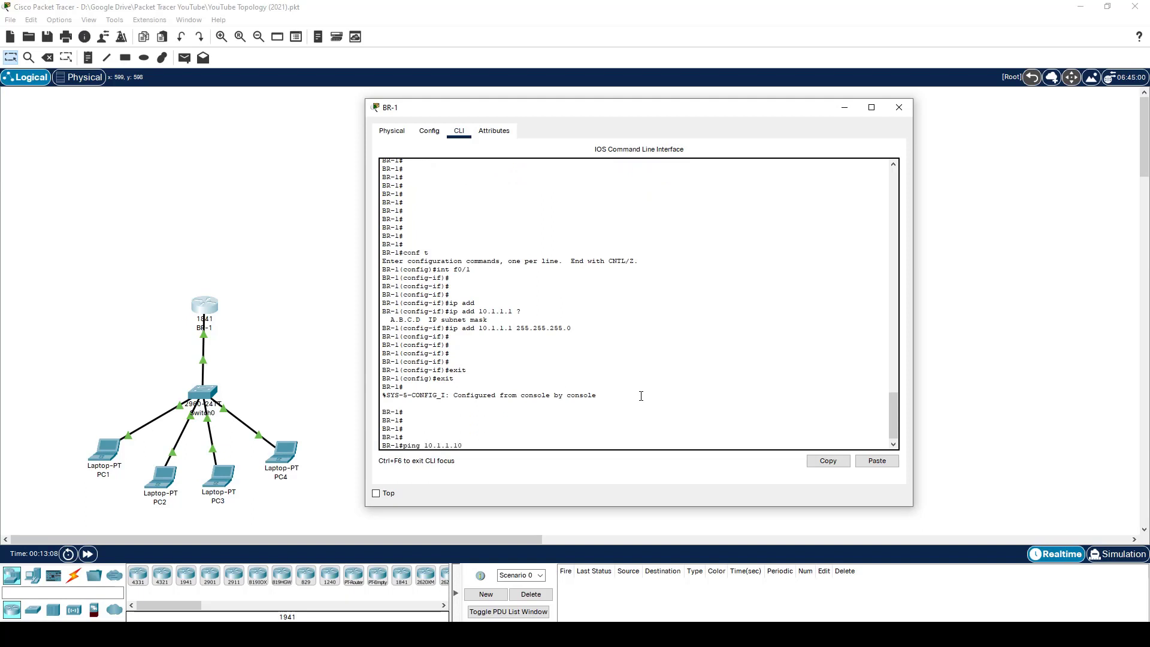
pyautogui.press('Return')
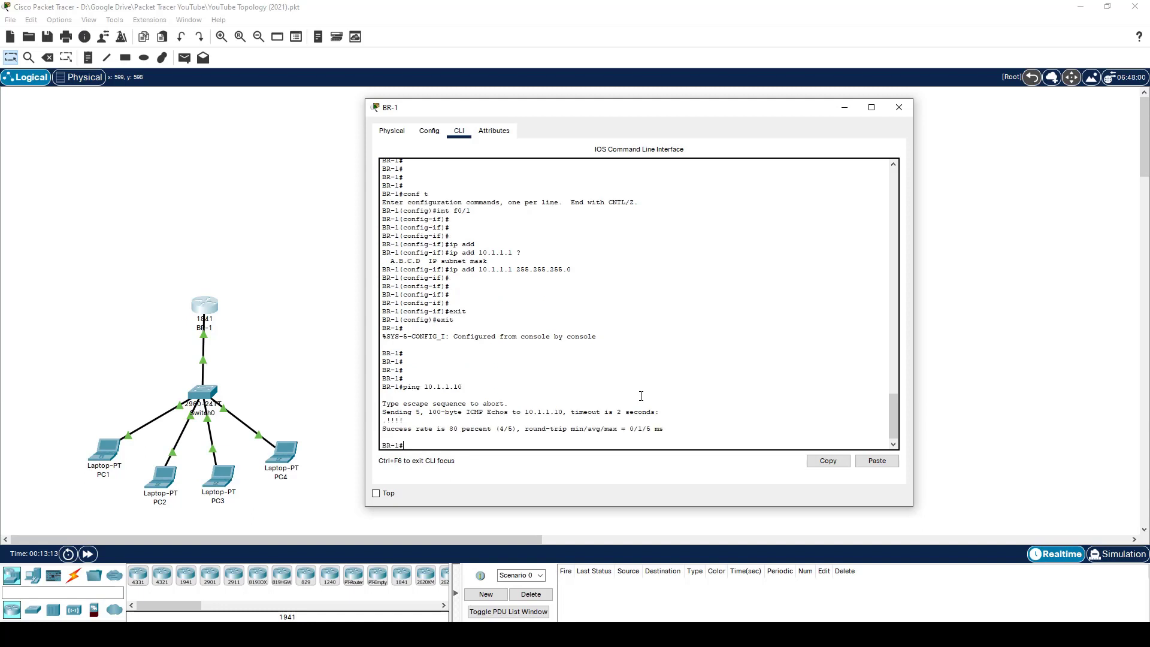
pyautogui.press('Return')
pyautogui.press('Return')
pyautogui.press('Return')
pyautogui.press('Return')
pyautogui.press('Return')
pyautogui.press('Return')
pyautogui.press('Return')
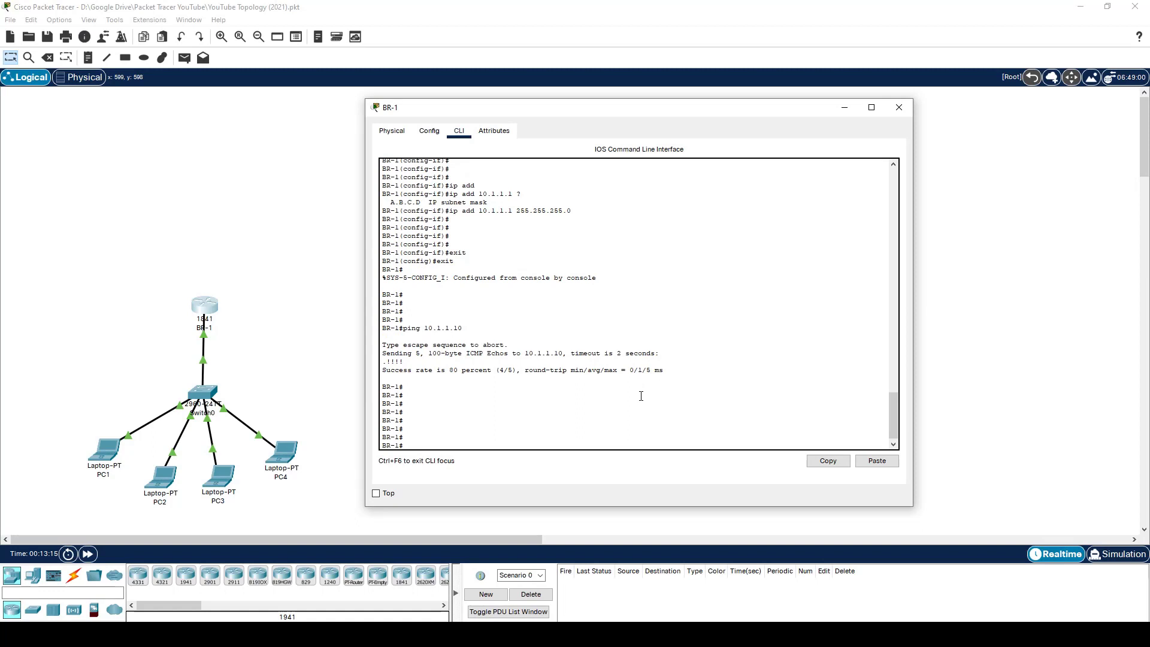
# Highlight the failed first echo, the four replies and 80 percent rate, then recall the ping.
pyautogui.moveTo(382, 361); pyautogui.dragTo(387, 362)
pyautogui.moveTo(405, 361); pyautogui.dragTo(388, 361)
pyautogui.moveTo(449, 370); pyautogui.dragTo(383, 384)
pyautogui.click(418, 442)
pyautogui.press('Up')
# Rerun the 10.1.1.10 ping (5/5), then run a 1000-count extended ping stopped at 459/459.
pyautogui.press('Return')
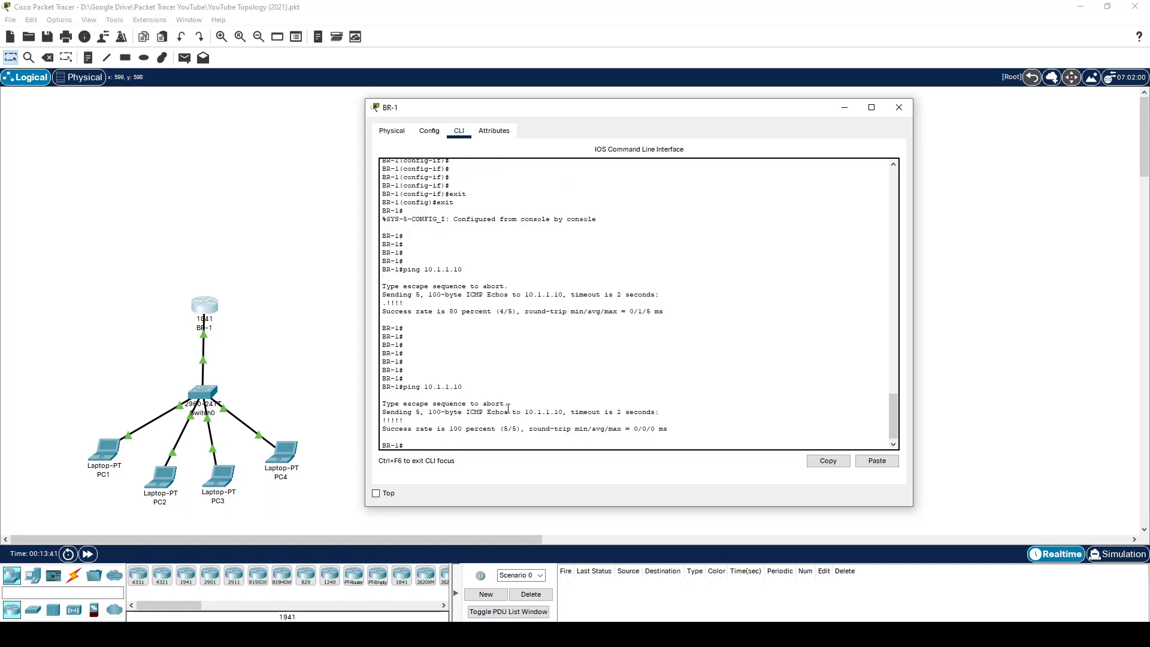
pyautogui.press('Return')
pyautogui.press('Return')
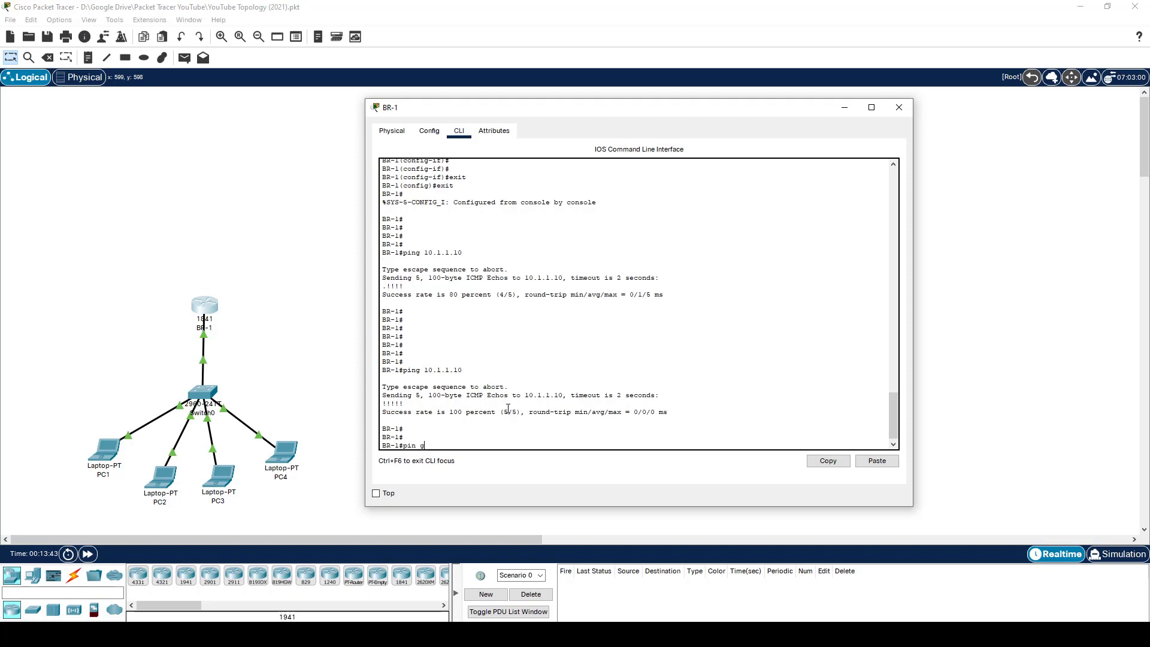
pyautogui.write('ping')
pyautogui.press('Return')
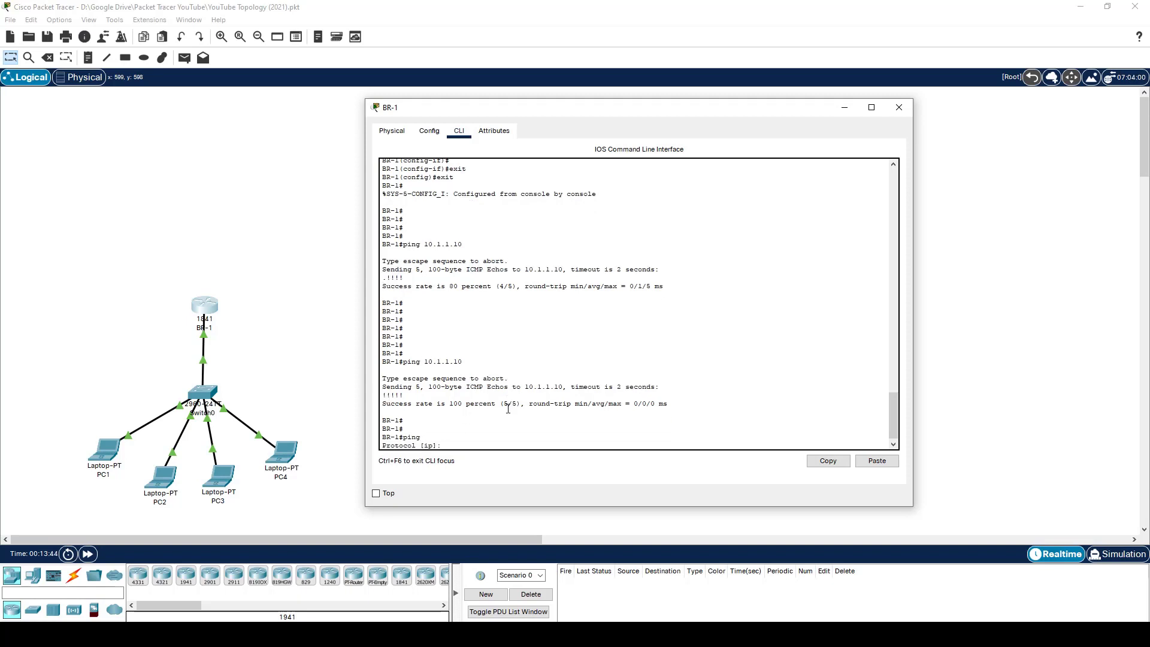
pyautogui.press('Return')
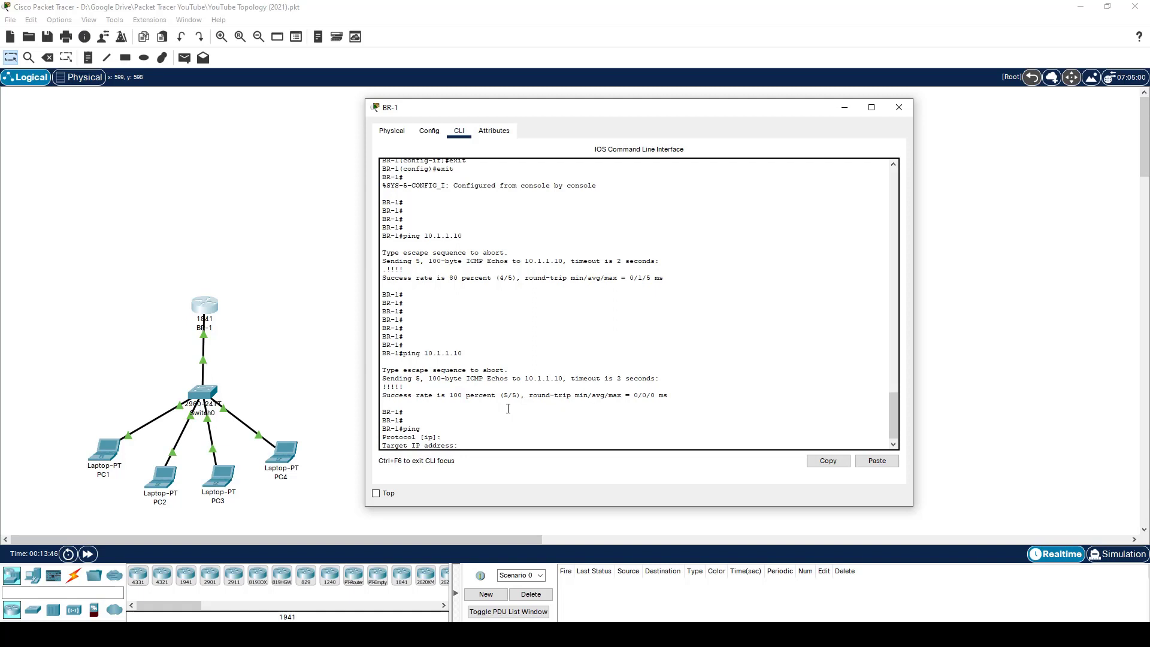
pyautogui.write('10.1.1.10')
pyautogui.press('Return')
pyautogui.write('1000')
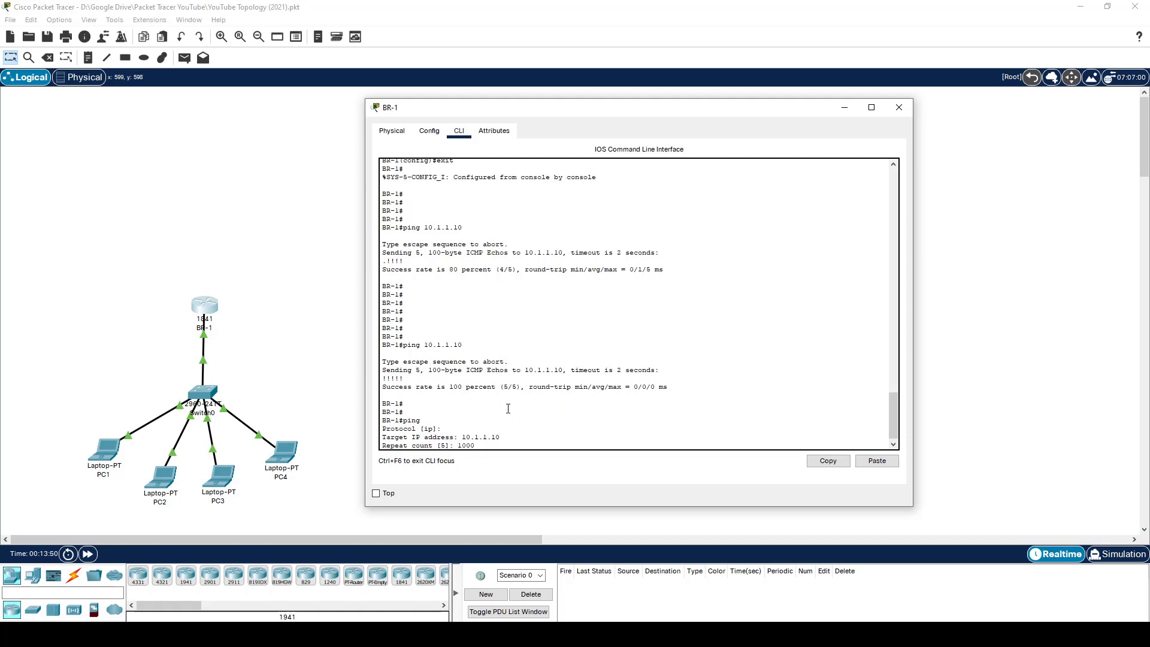
pyautogui.press('Return')
pyautogui.press('Return')
pyautogui.press('Return')
pyautogui.press('Return')
pyautogui.press('Return')
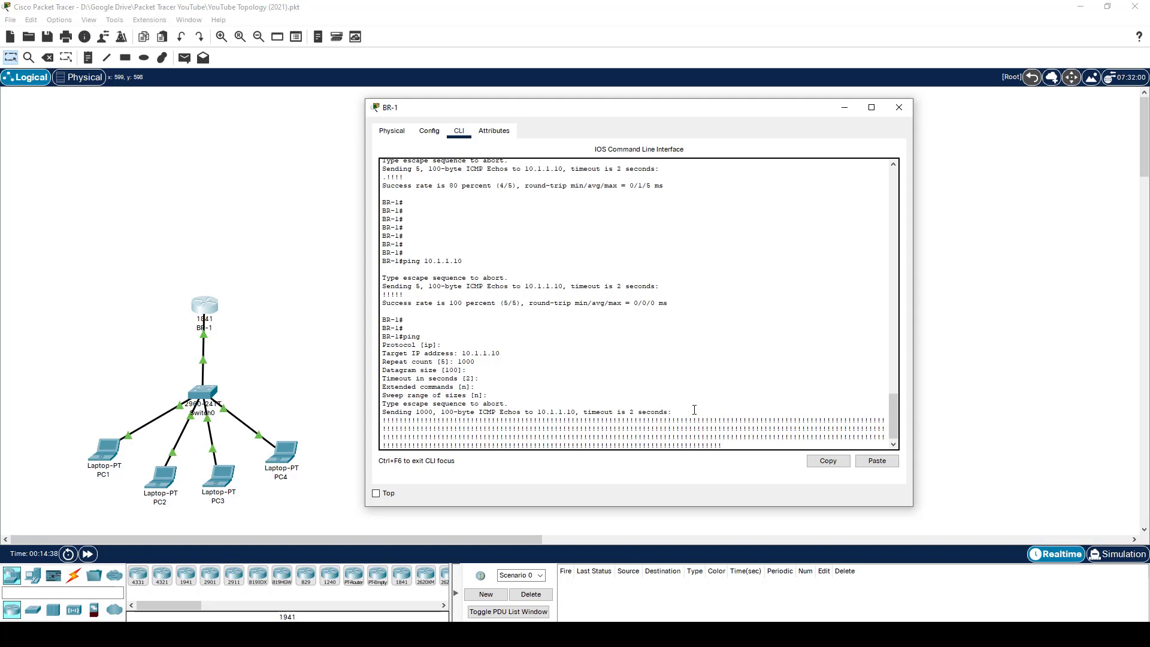
pyautogui.hotkey('ctrl', 'shift', '6')
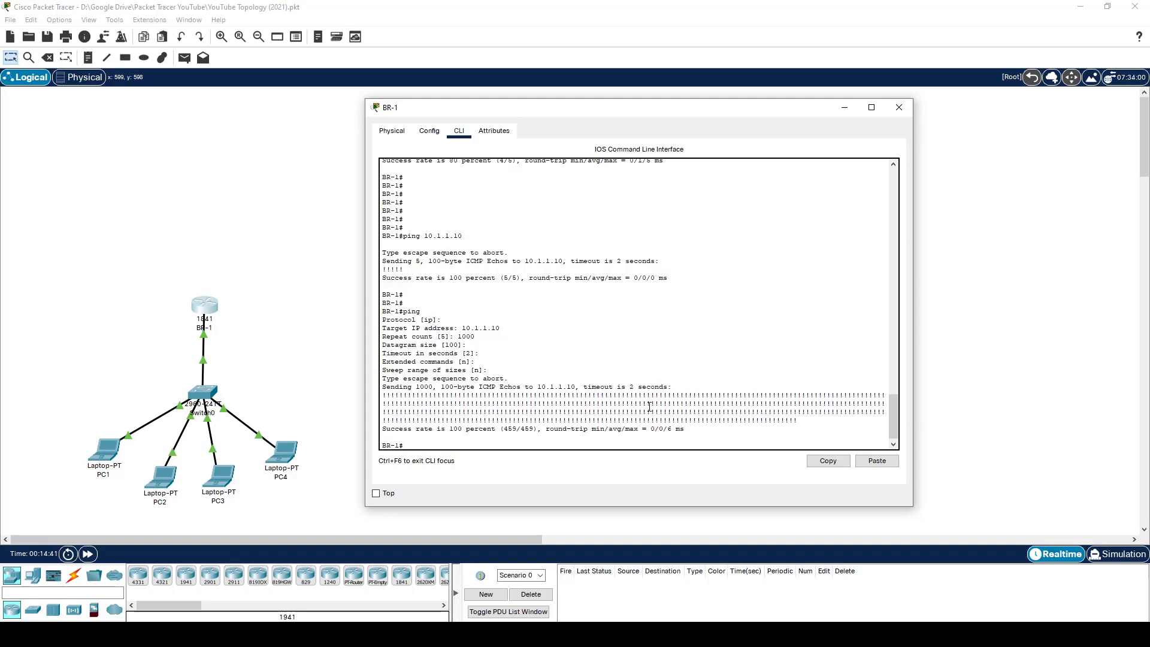
pyautogui.press('Return')
pyautogui.press('Return')
pyautogui.press('Return')
pyautogui.press('Return')
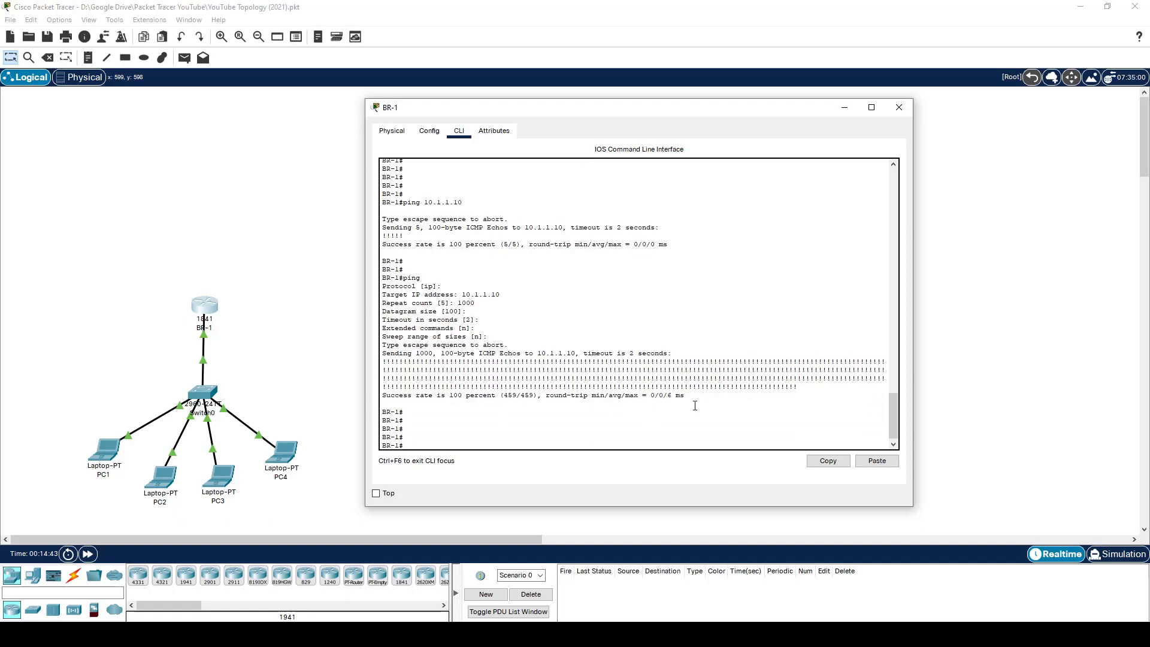
# Ping laptops 10.1.1.20, 10.1.1.30 and 10.1.1.40 from BR-1, each returning 80 percent (4/5).
pyautogui.press('Return')
pyautogui.press('Return')
pyautogui.press('Return')
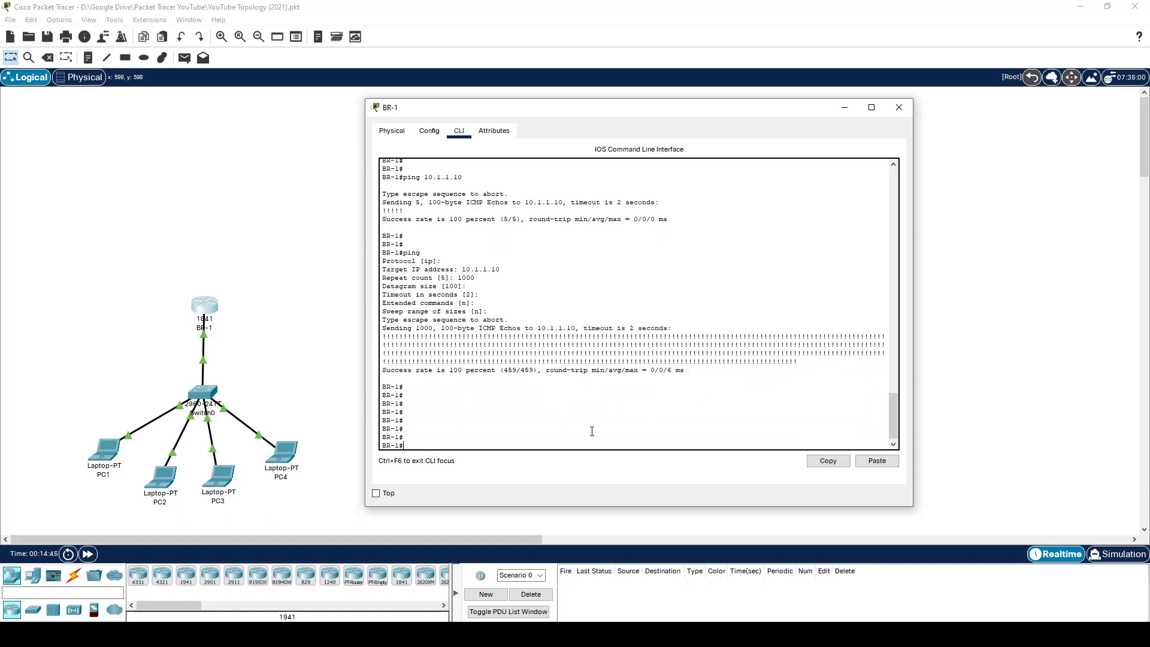
pyautogui.write('ping 10.1.1.20')
pyautogui.press('Return')
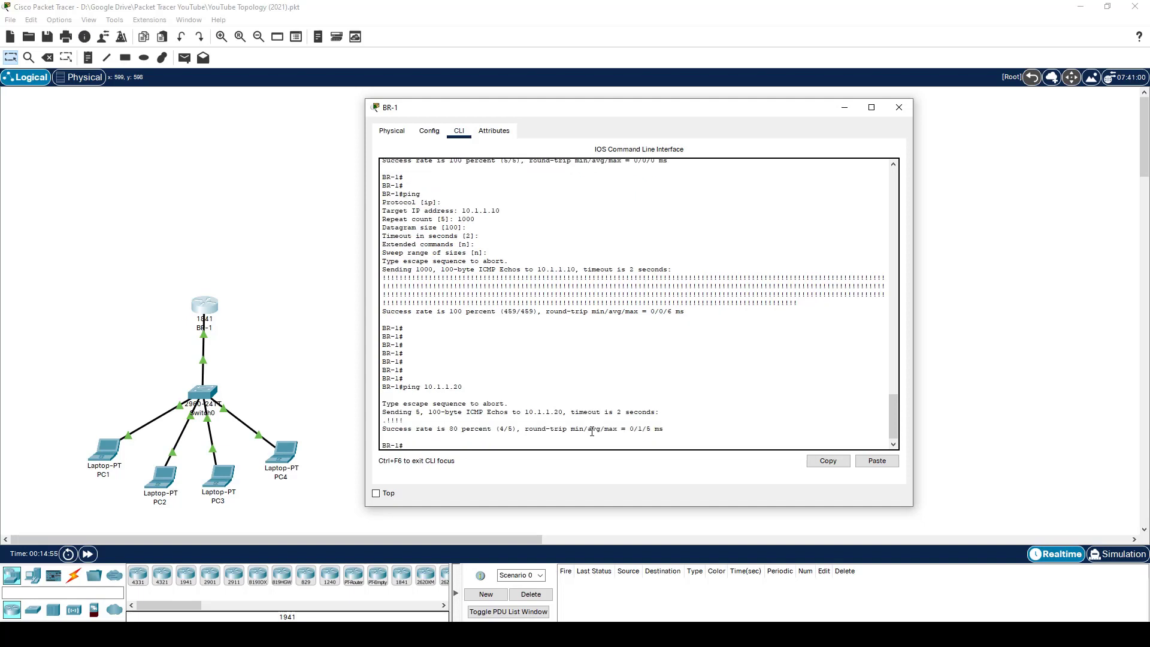
pyautogui.press('Up')
pyautogui.press('BackSpace')
pyautogui.press('BackSpace')
pyautogui.write('30')
pyautogui.press('Return')
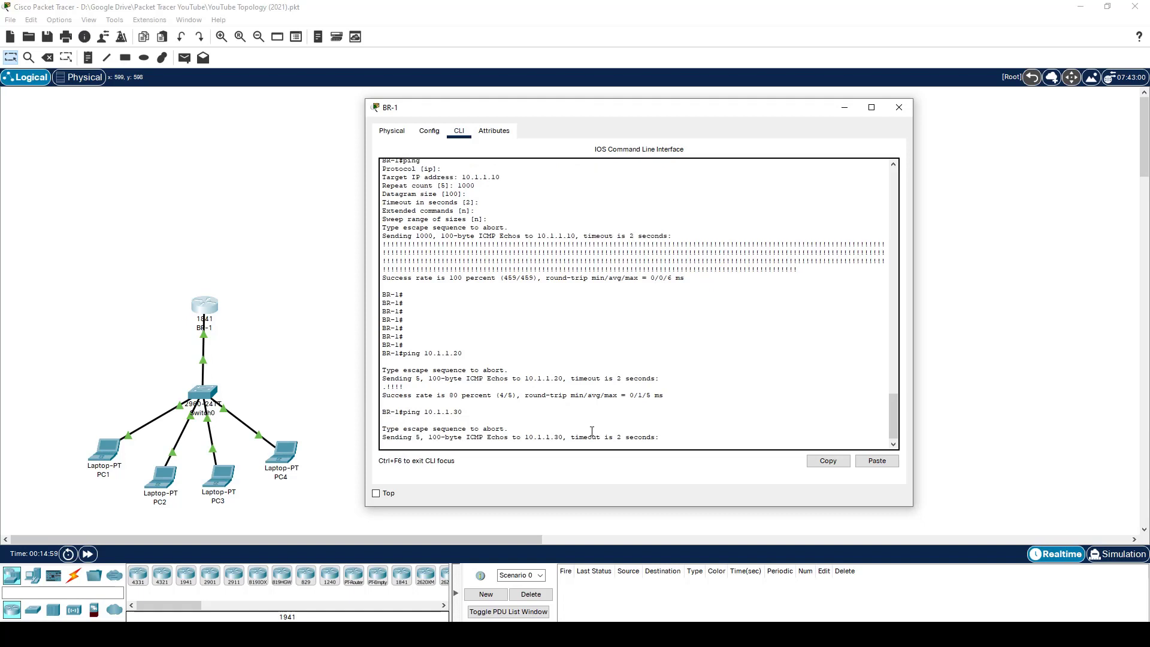
pyautogui.press('Up')
pyautogui.press('BackSpace')
pyautogui.write('40')
pyautogui.press('Return')
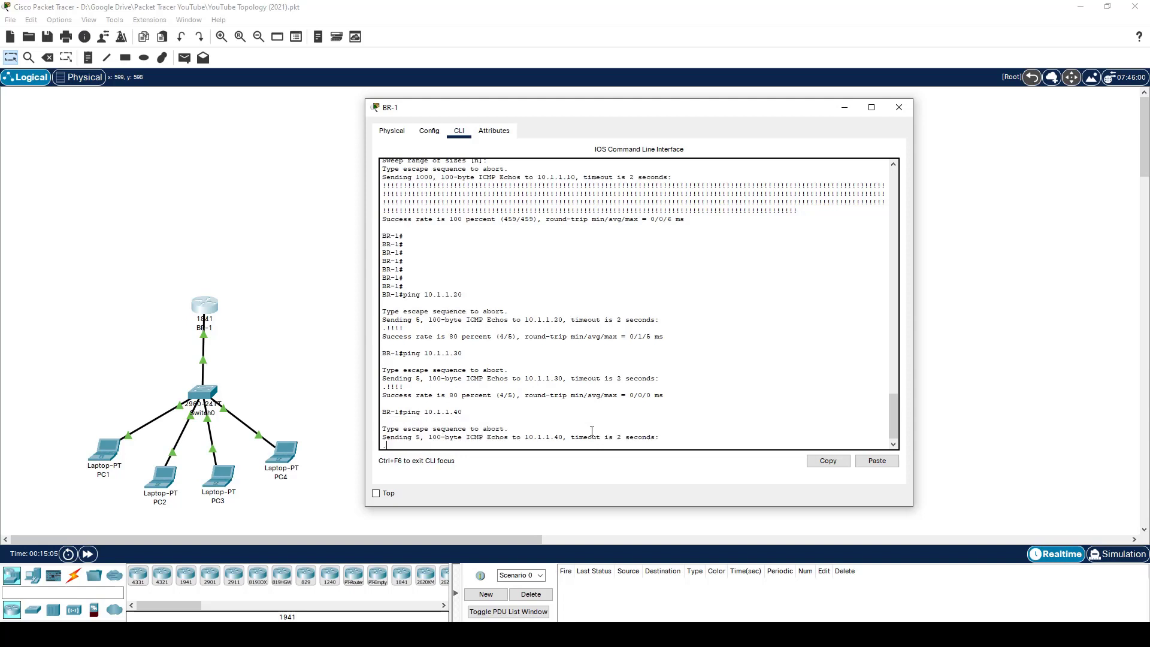
pyautogui.press('Return')
pyautogui.press('Return')
pyautogui.press('Return')
pyautogui.press('Return')
pyautogui.press('Return')
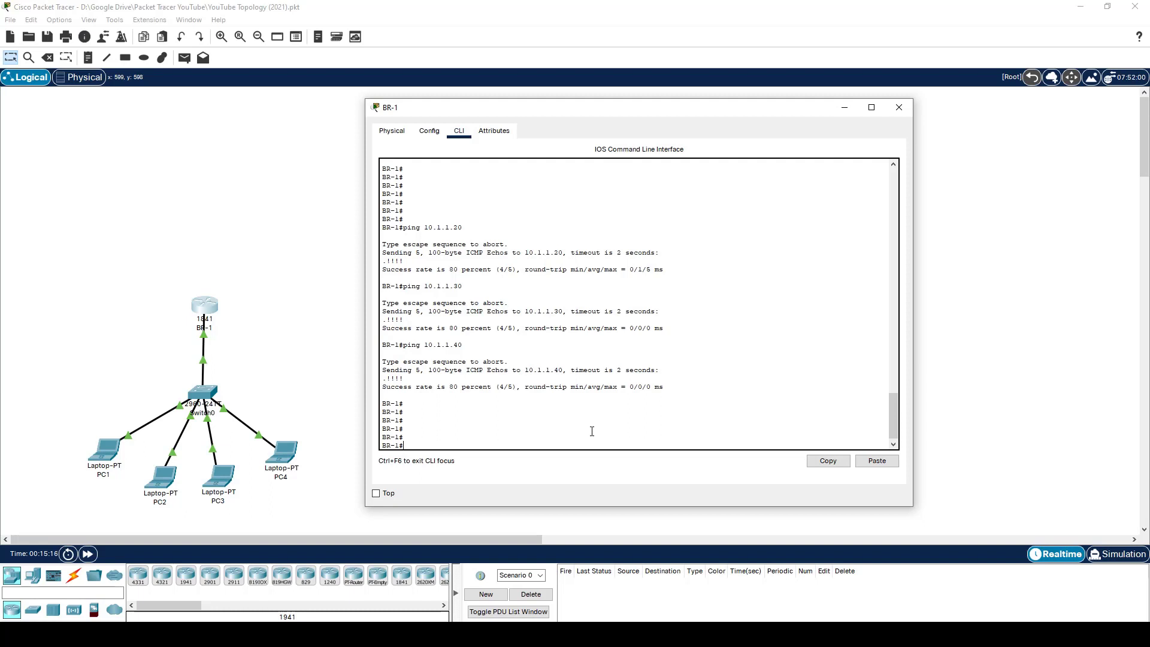
# From PC1's Command Prompt, ping 10.1.1.1 and get 4/4 replies with 0% loss.
pyautogui.click(103, 452)
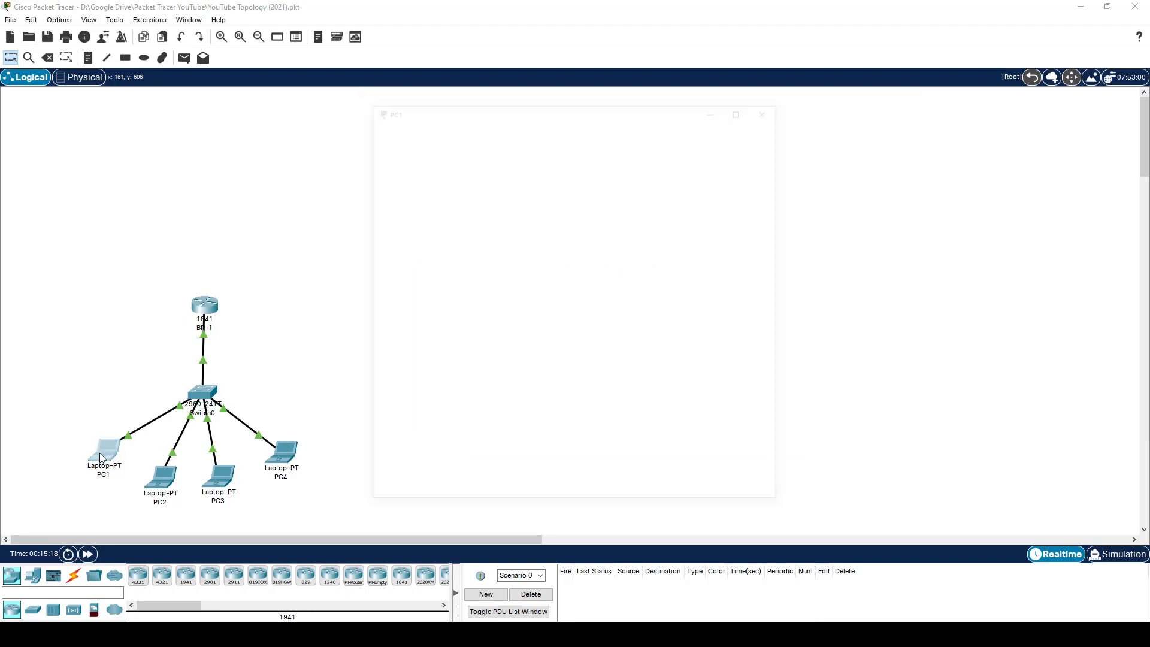
pyautogui.click(627, 222)
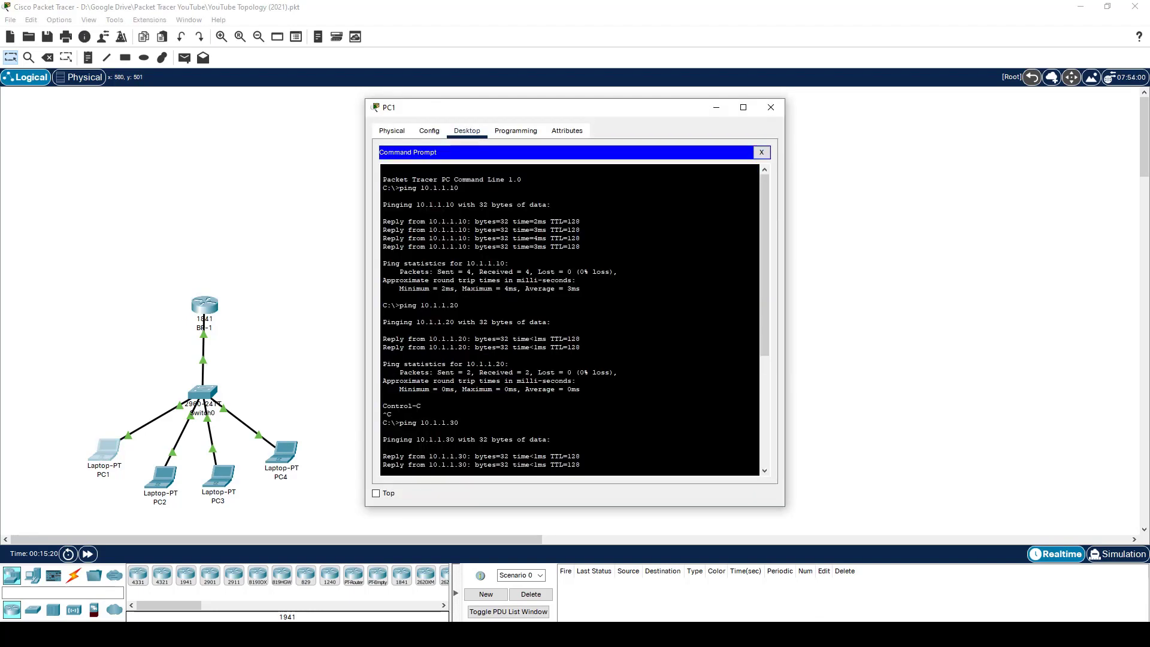
pyautogui.press('Return')
pyautogui.press('Return')
pyautogui.press('Return')
pyautogui.press('Return')
pyautogui.write('pi')
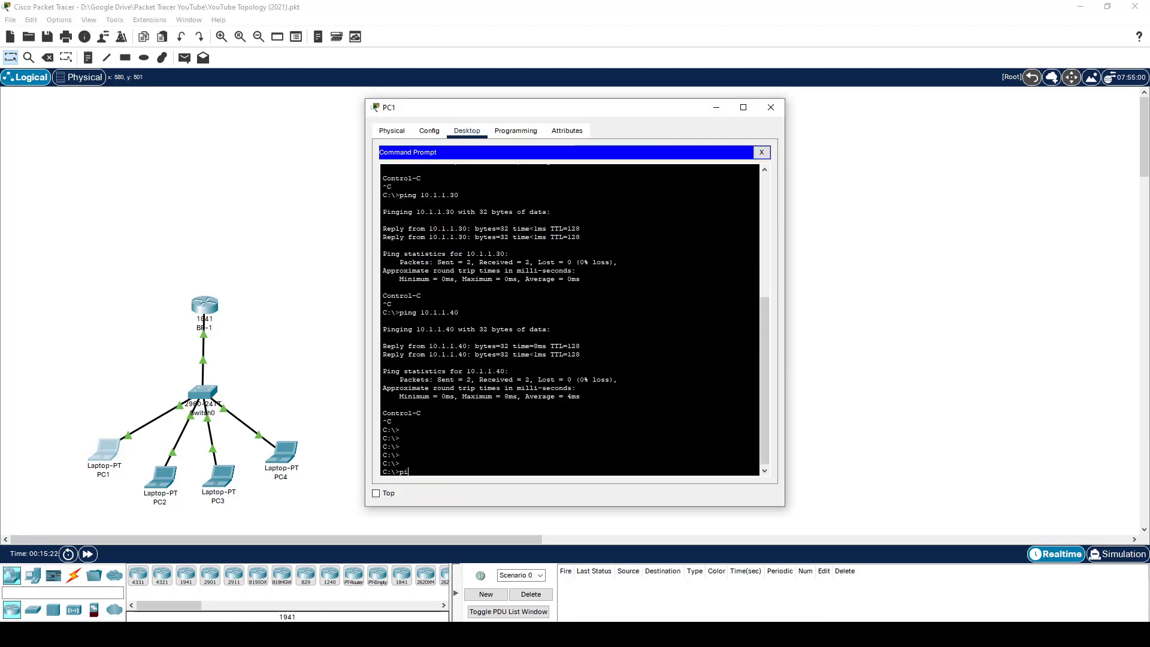
pyautogui.write('ng 10.1.1.1')
pyautogui.press('Return')
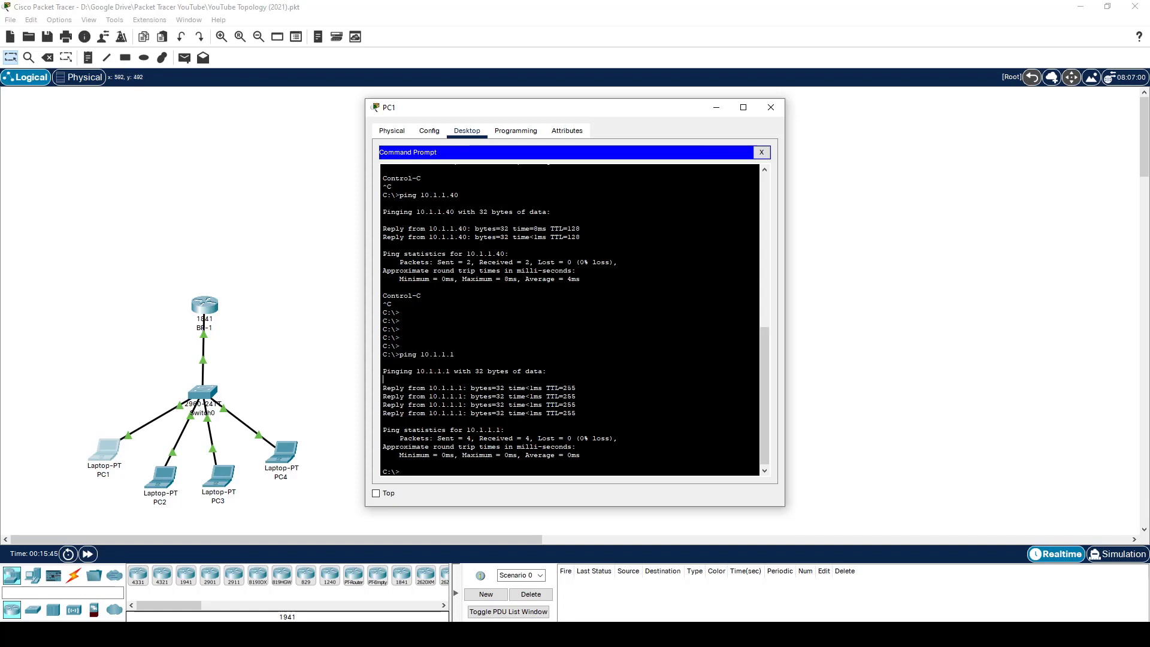
pyautogui.press('Return')
pyautogui.press('Return')
pyautogui.press('Return')
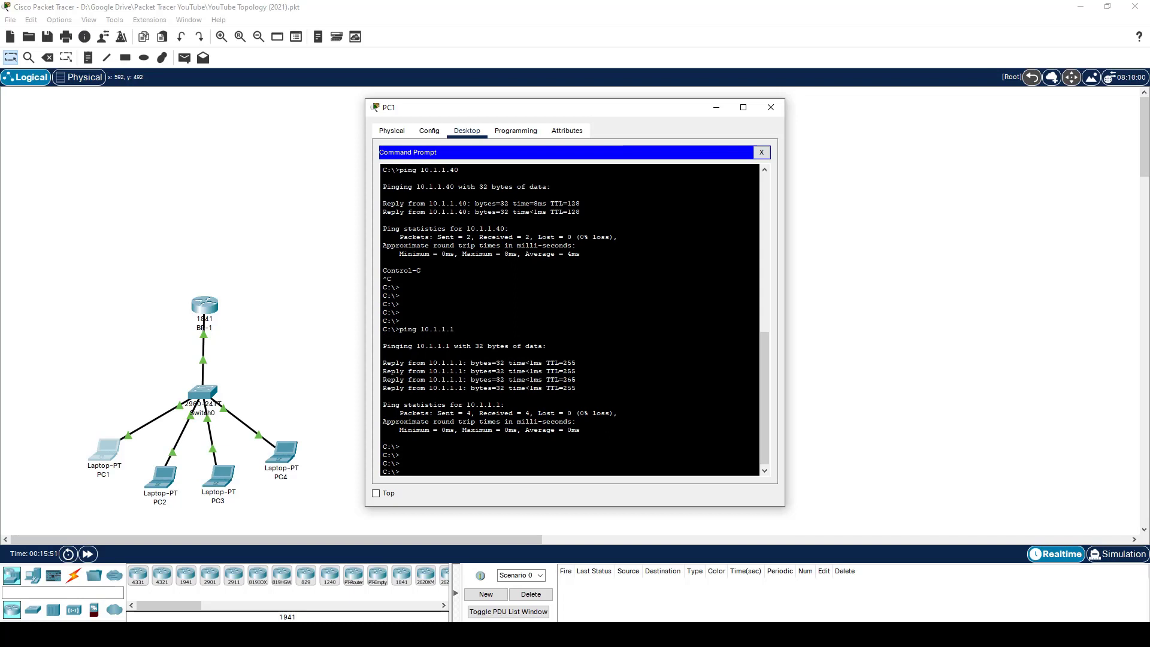
# Check PC1's FastEthernet0 config: IP 10.1.1.10 with subnet mask 255.255.255.0.
pyautogui.click(431, 132)
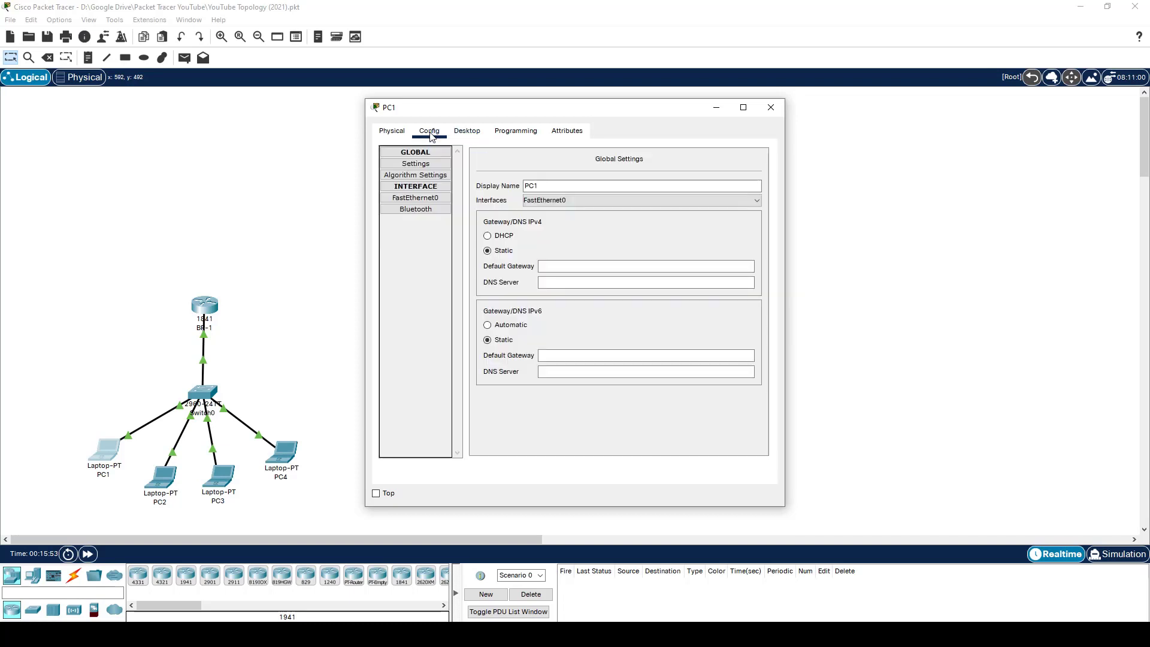
pyautogui.click(432, 200)
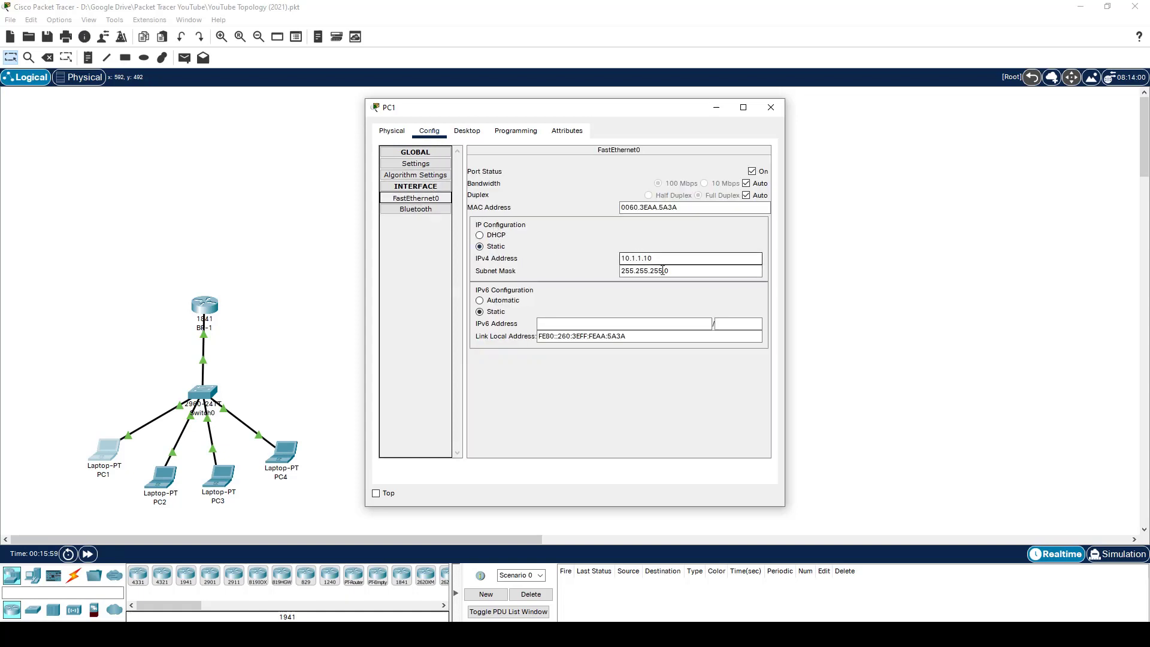
pyautogui.click(646, 268)
pyautogui.click(674, 272)
# Confirm PC1's IPv4 default gateway is empty, then return to the FastEthernet0 settings.
pyautogui.click(418, 166)
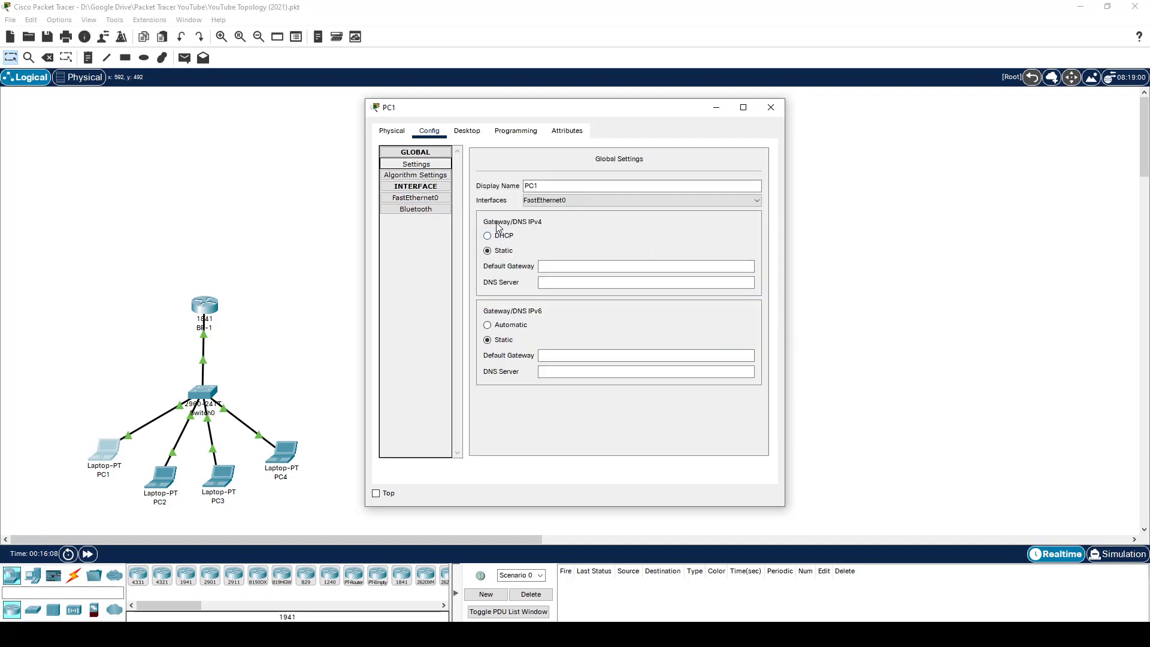
pyautogui.click(542, 268)
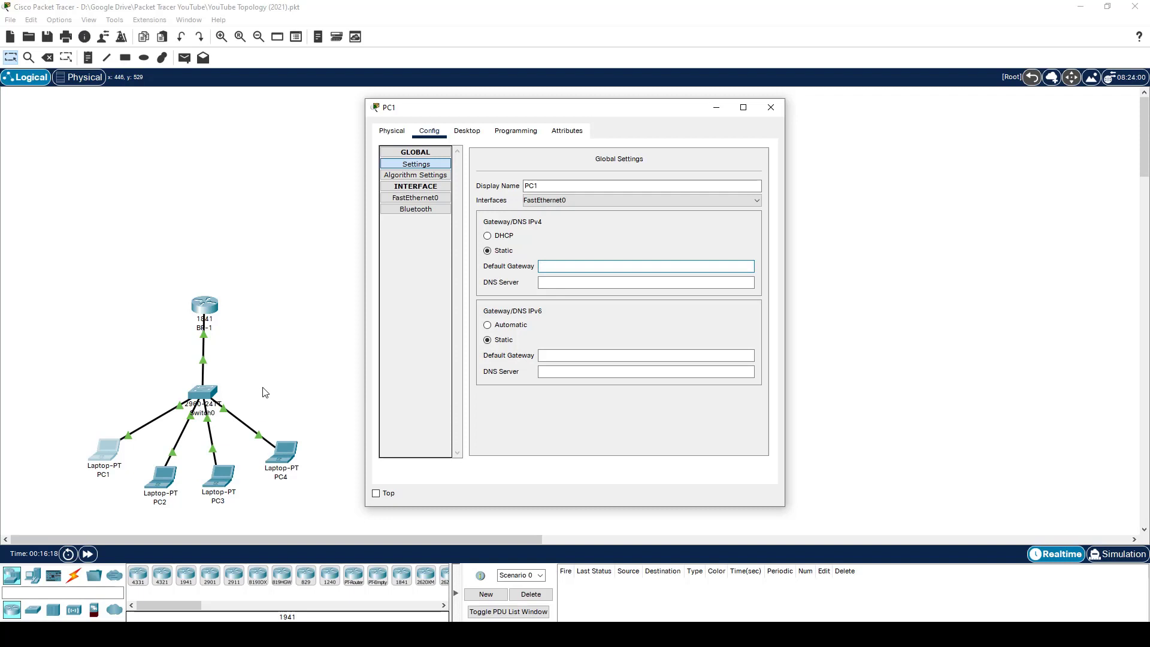
pyautogui.click(400, 198)
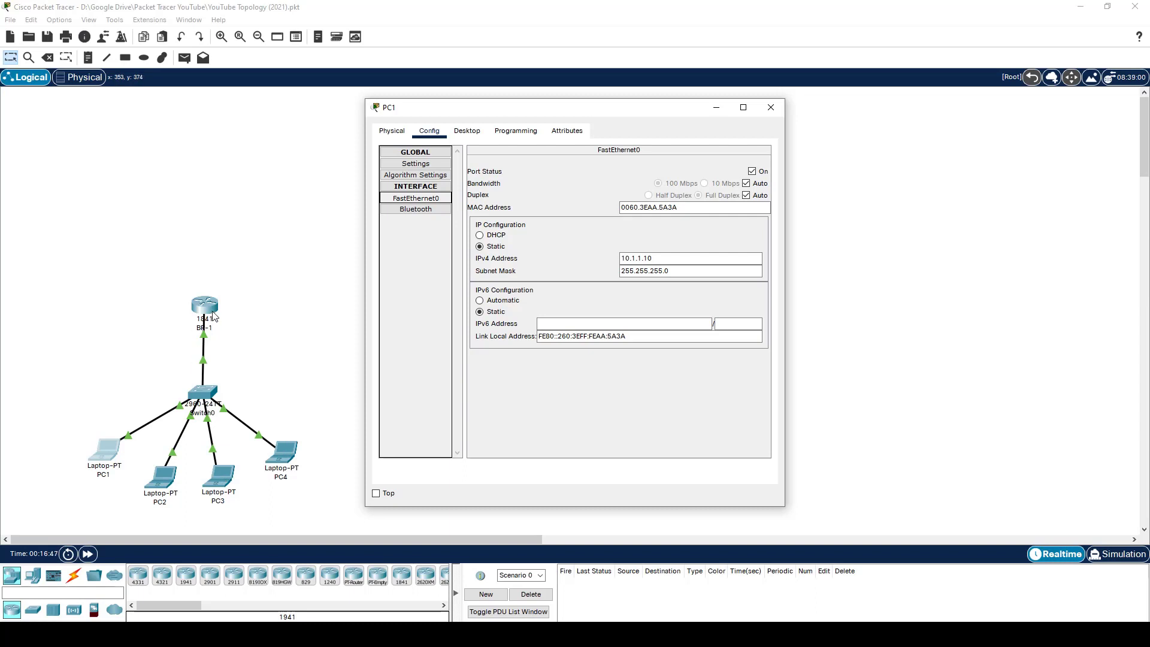
pyautogui.moveTo(596, 111); pyautogui.dragTo(579, 112)
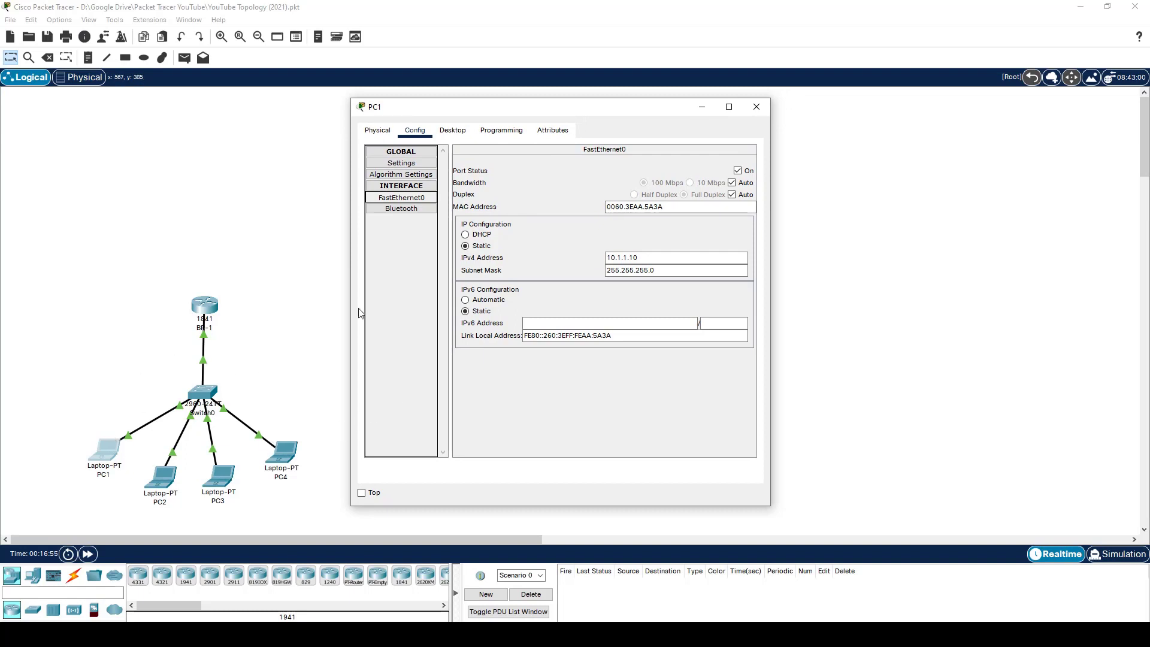
pyautogui.moveTo(574, 112)
pyautogui.mouseDown()
pyautogui.moveTo(596, 110)
pyautogui.moveTo(578, 110)
pyautogui.mouseUp()
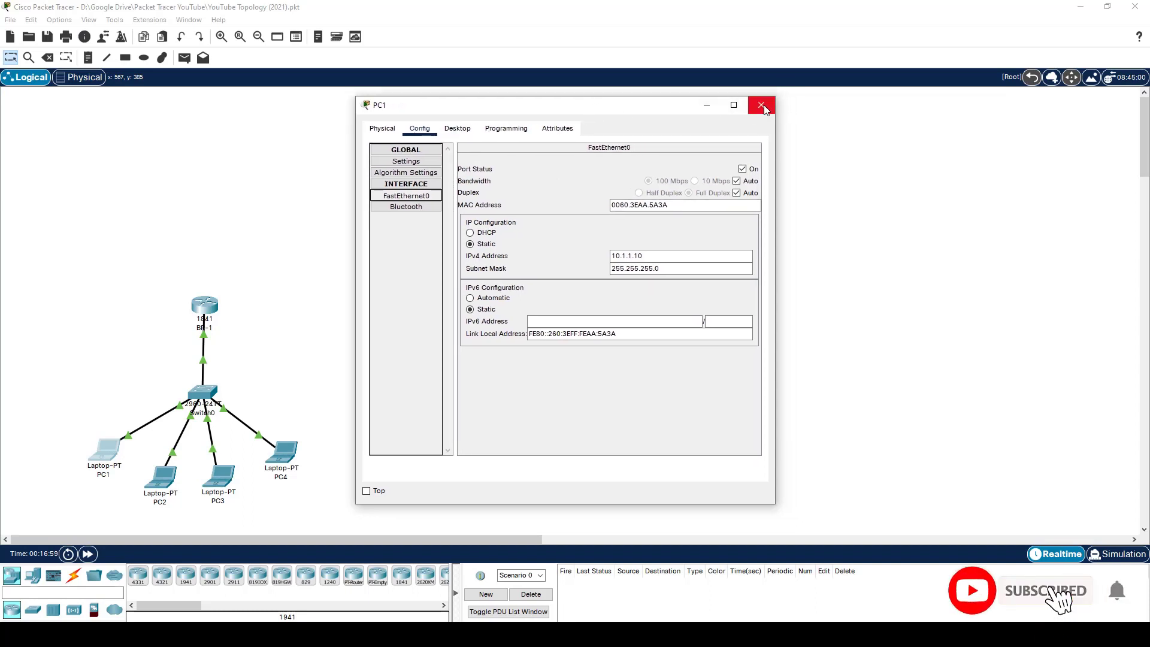